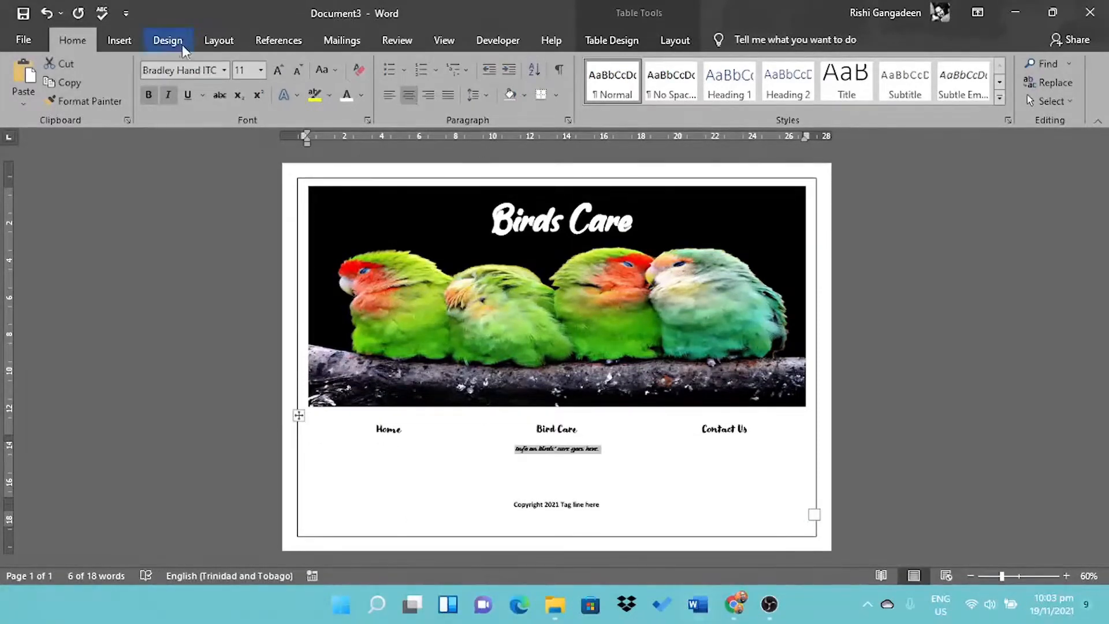
- Give the Birds Care page a light green page colour
left_click(168, 41)
left_click(968, 99)
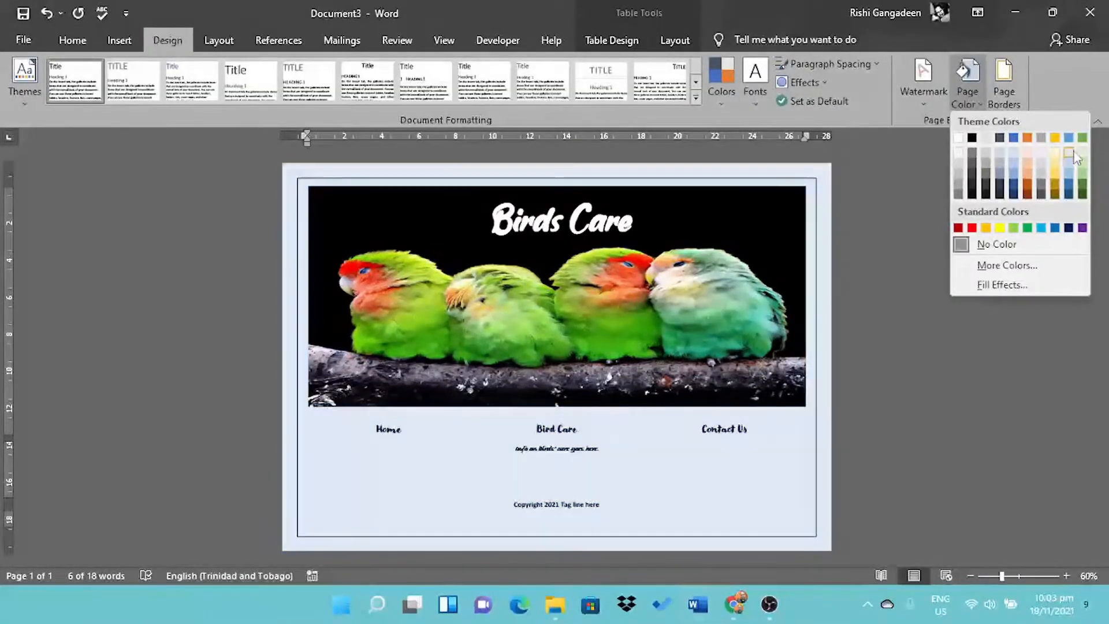
left_click(1084, 180)
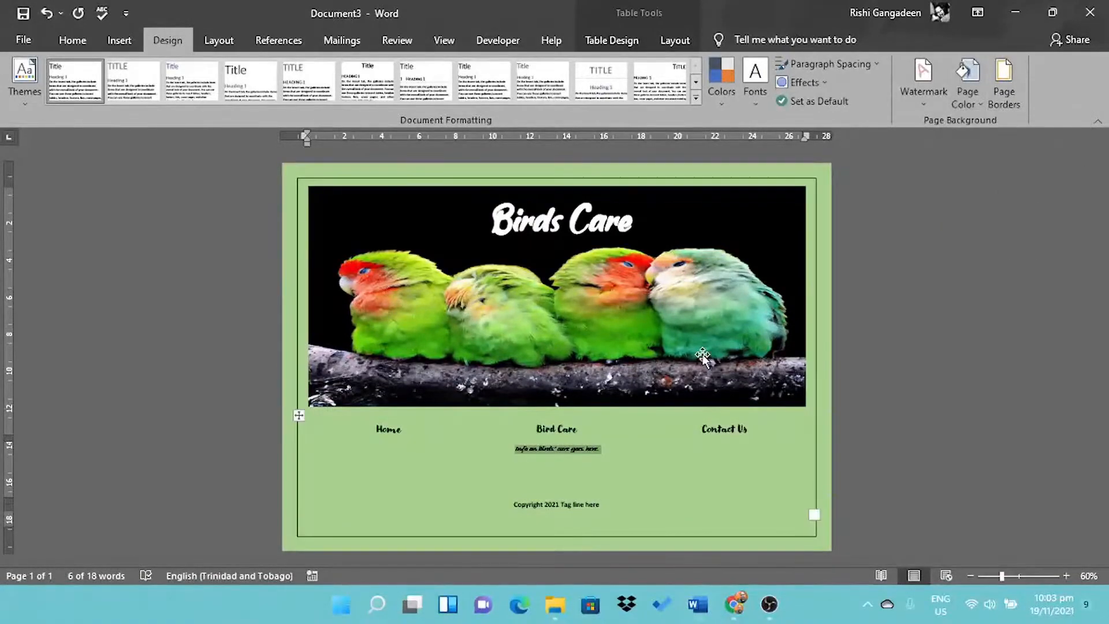
- Save it as a Web Page named BirdsCare in the Test Website with MS Word folder
left_click(24, 39)
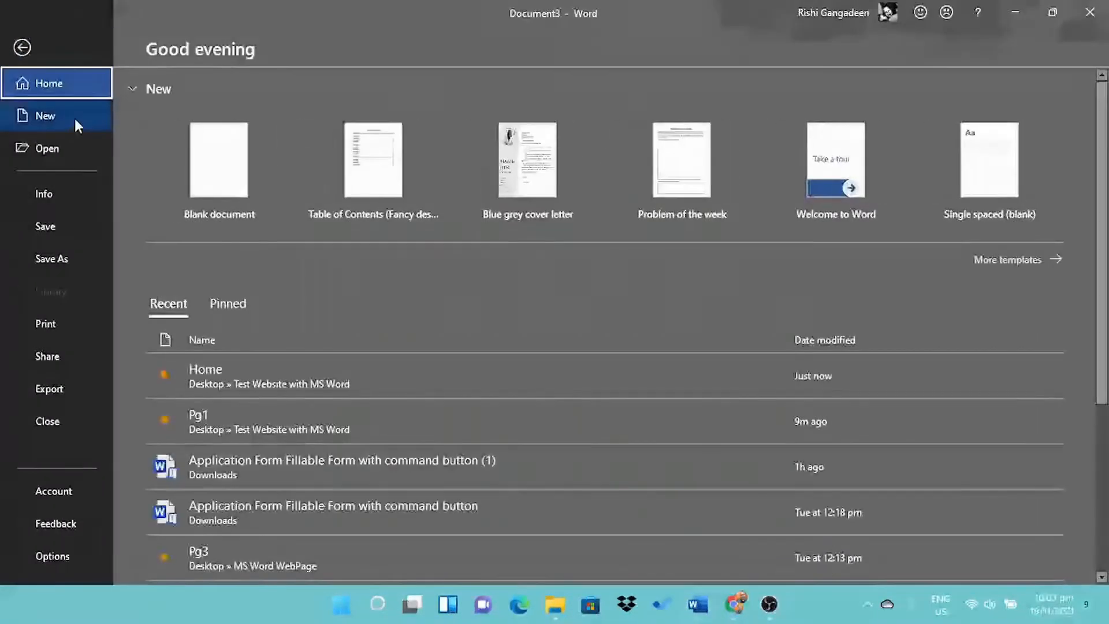
left_click(63, 255)
left_click(462, 185)
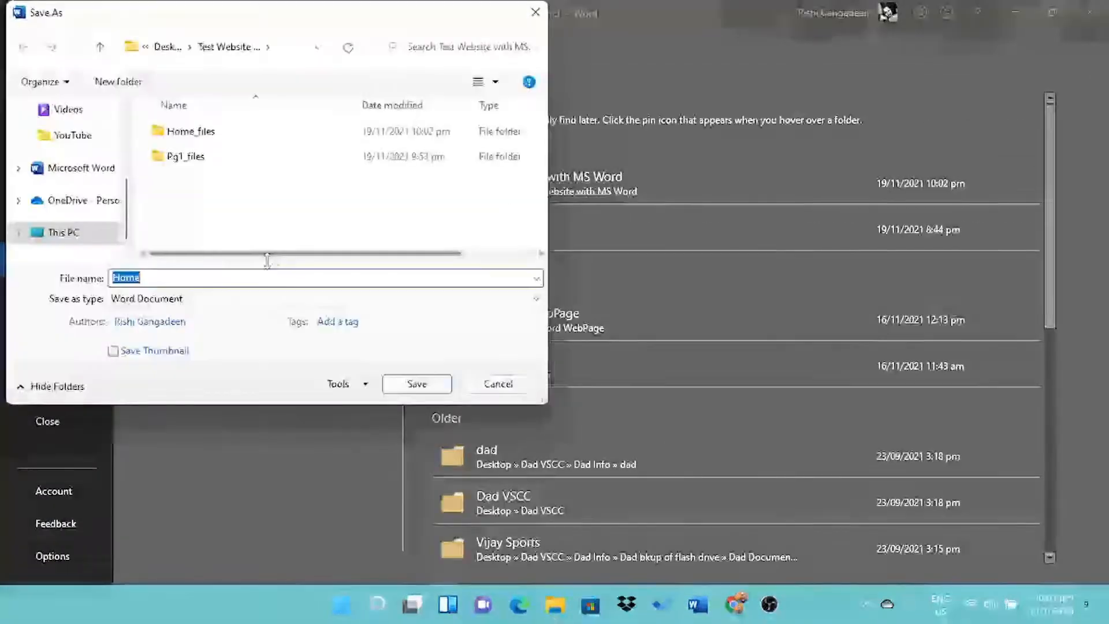
left_click(215, 299)
left_click(159, 428)
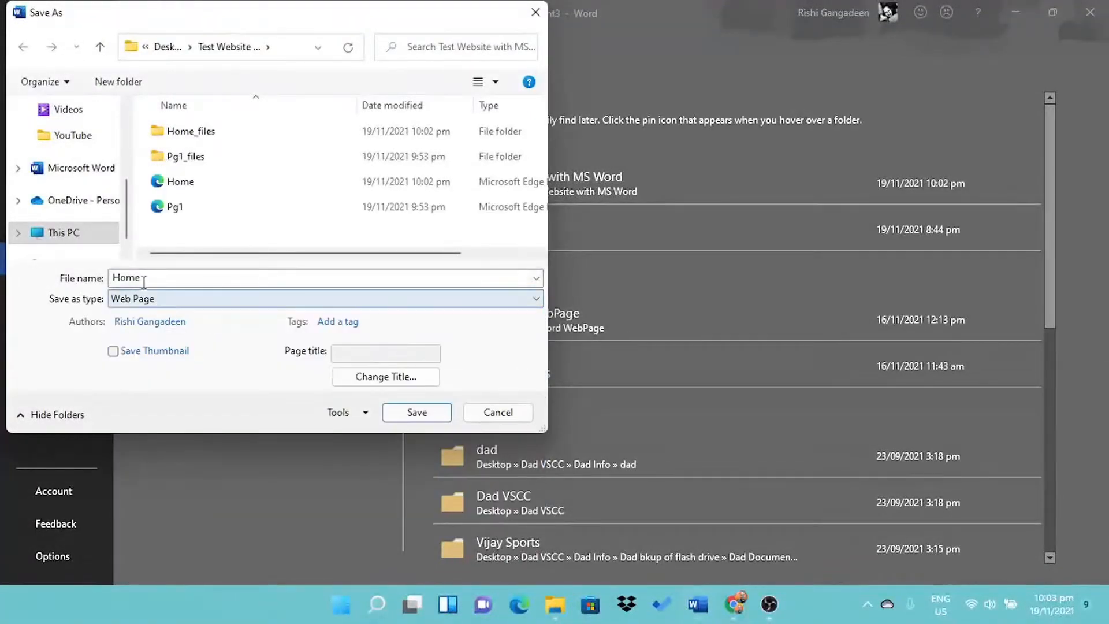
double_click(143, 279)
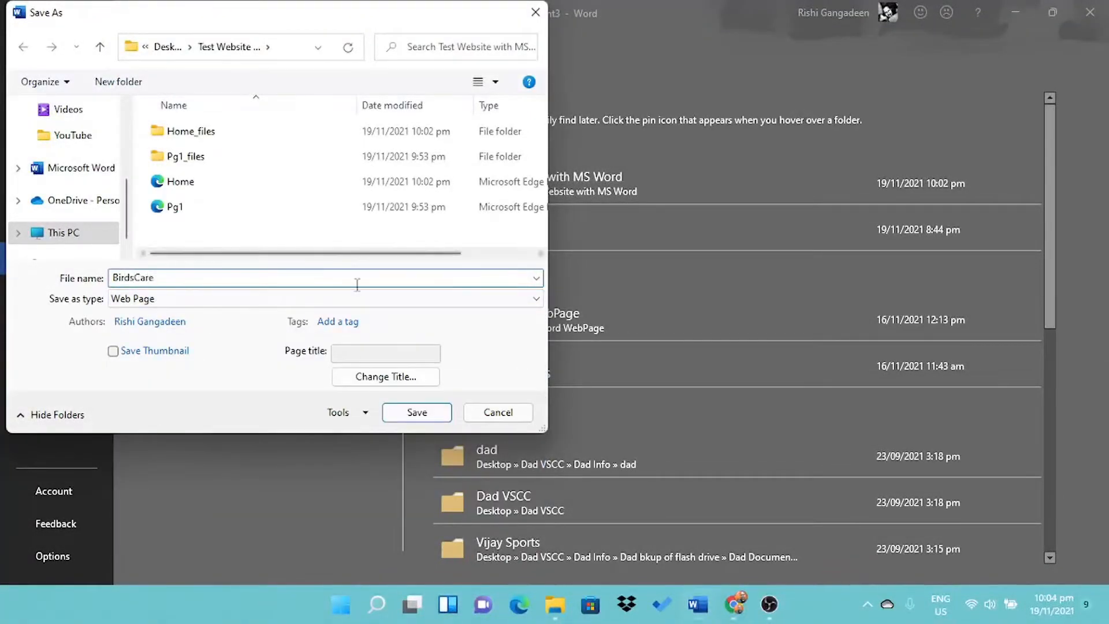
type("BirdsCare")
left_click(416, 412)
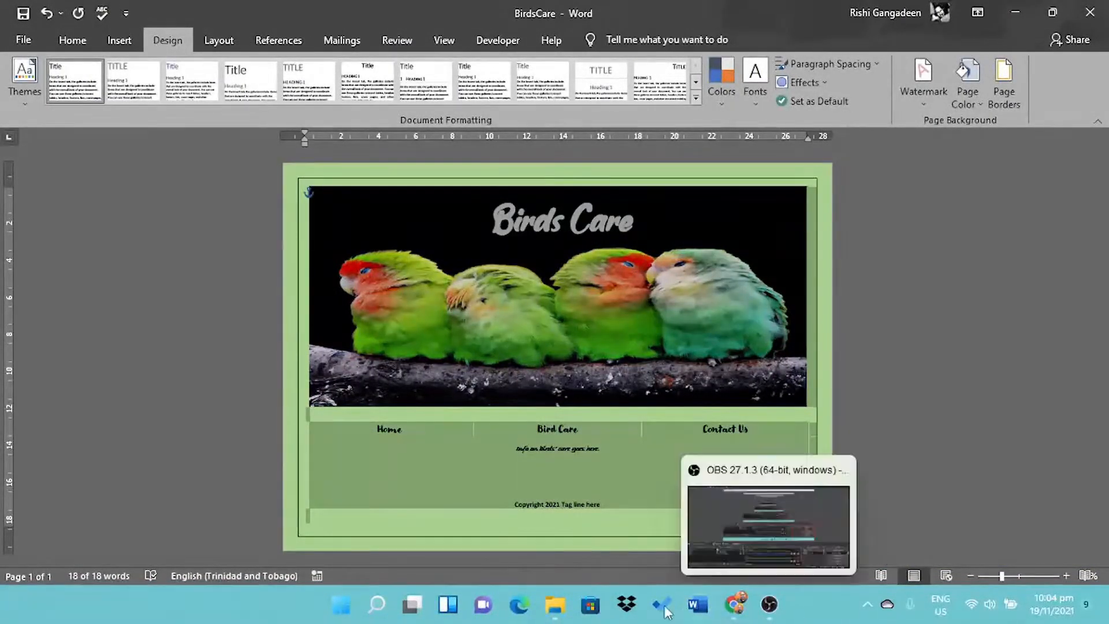
- Paste the Birds Care layout into Document4 and change the info line to 'Click here to download and submit your application form.'
mouse_move(697, 604)
left_click(976, 531)
key("ctrl+v")
key("BackSpace")
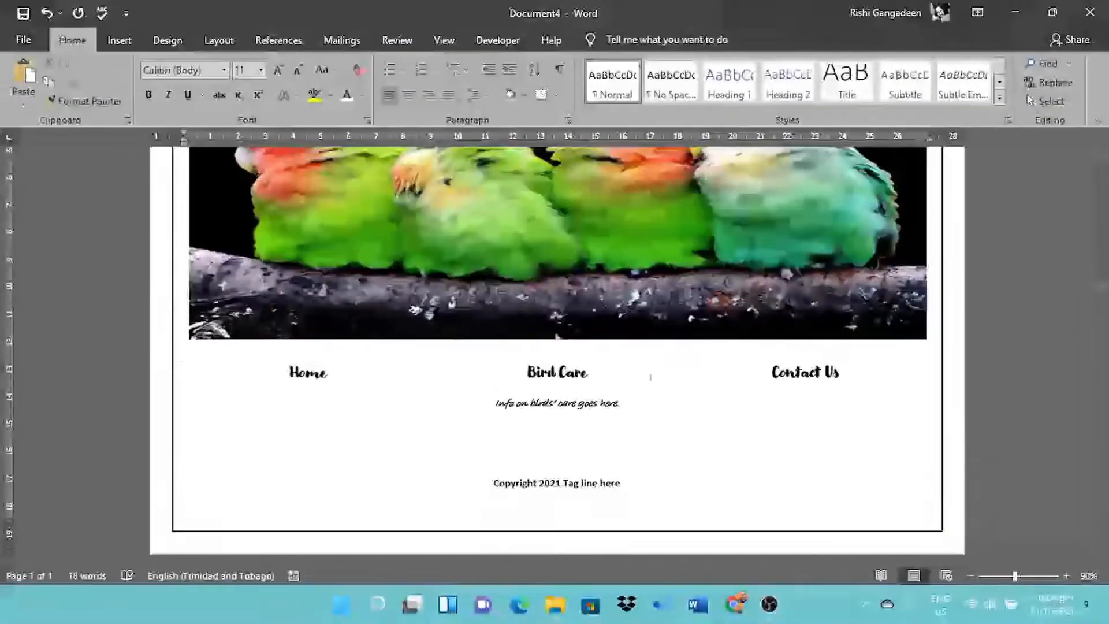
left_click_drag(1105, 402, 1104, 268)
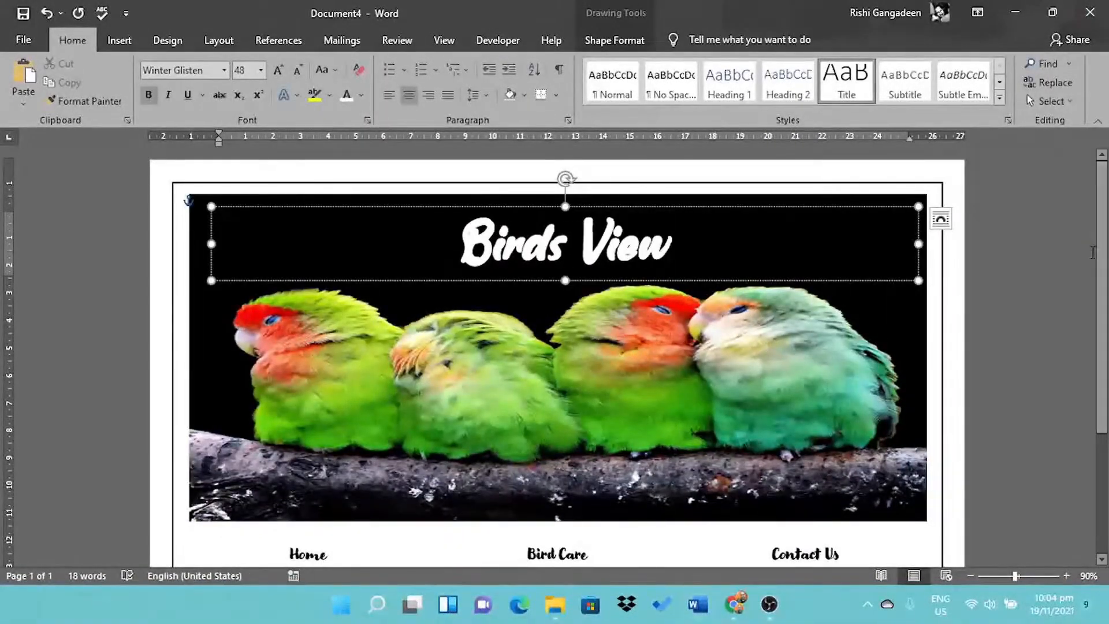
scroll(1092, 252, "down", 5)
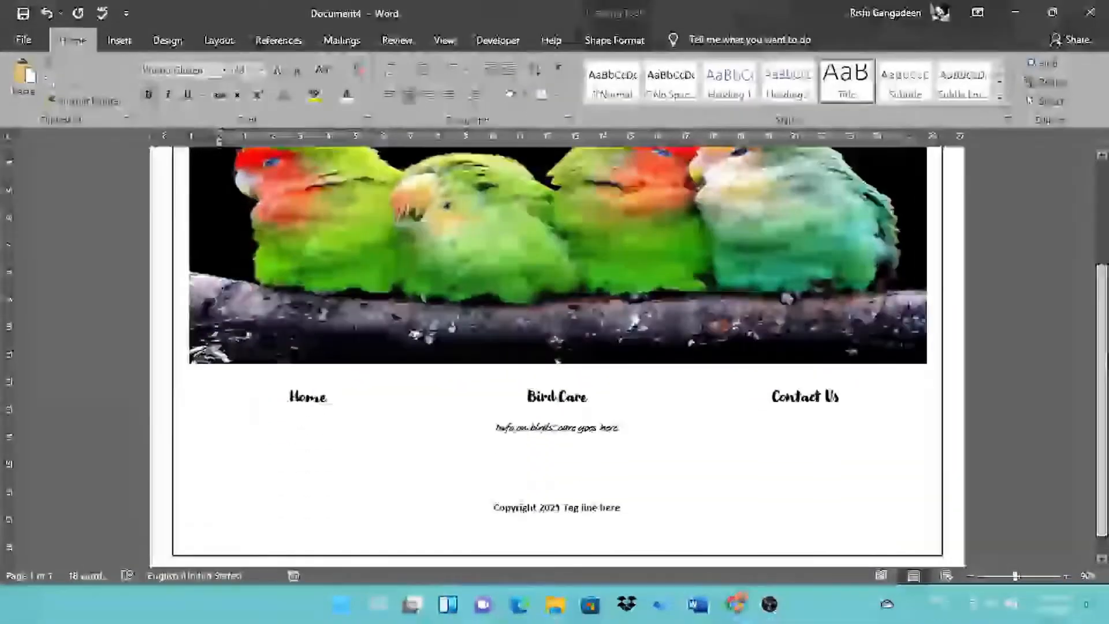
left_click(579, 404)
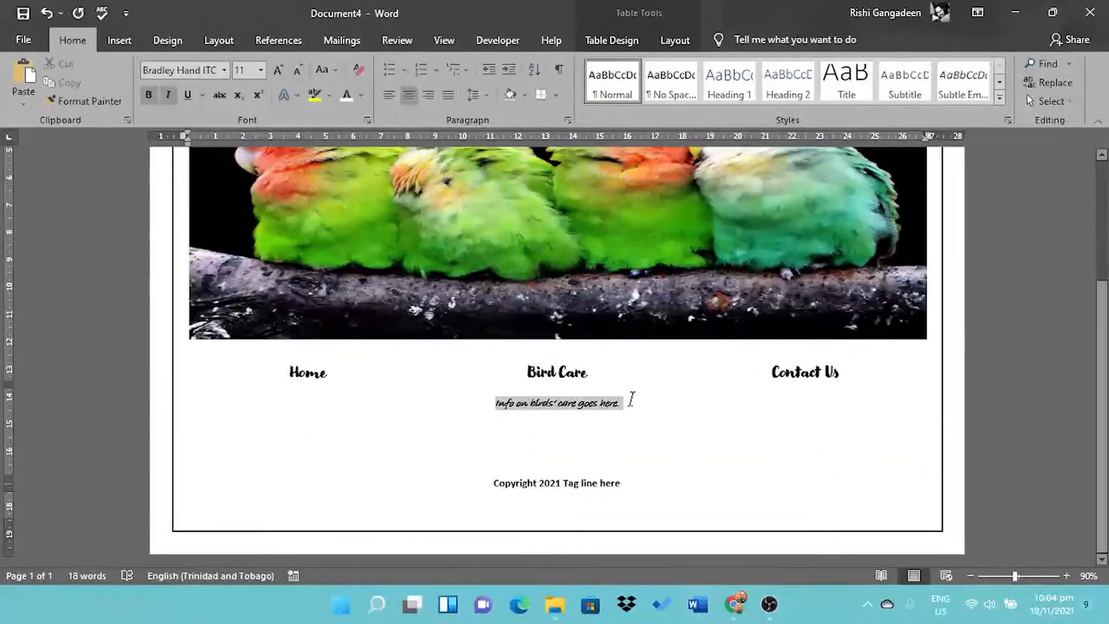
left_click_drag(632, 399, 633, 406)
type("Down")
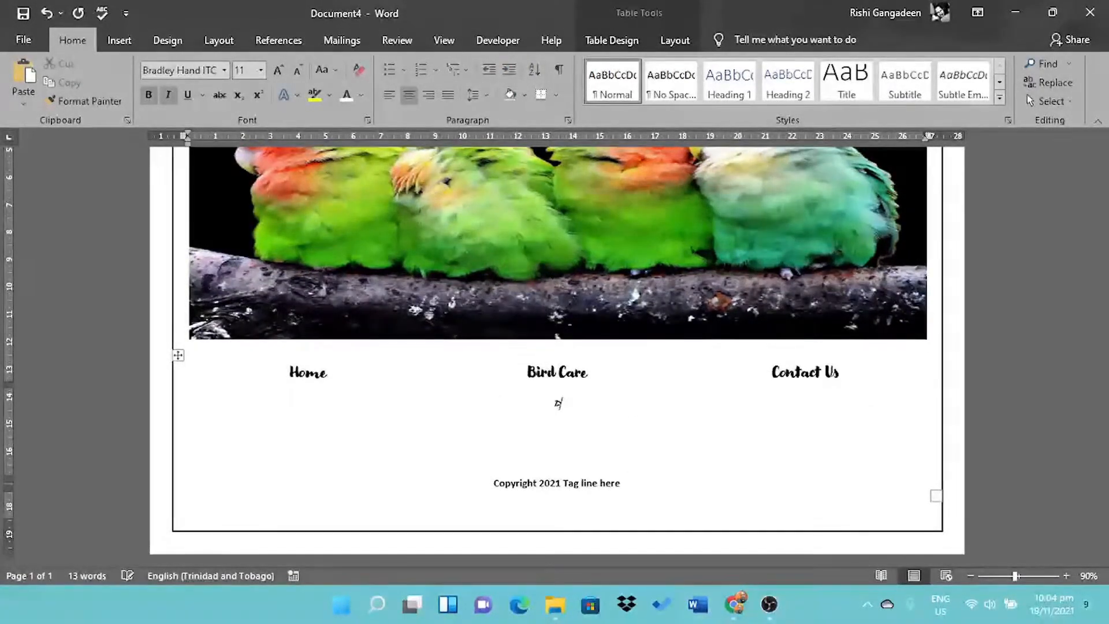
type("Click here to download and submit your application form.")
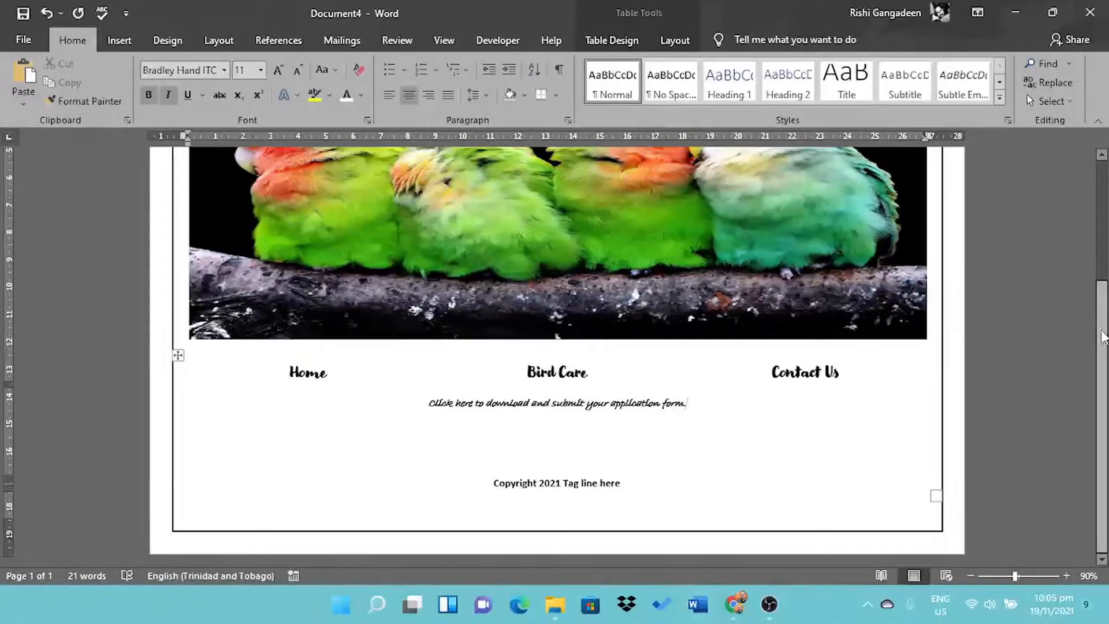
- Set the page background colour to peach
scroll(555, 347, "up", 5)
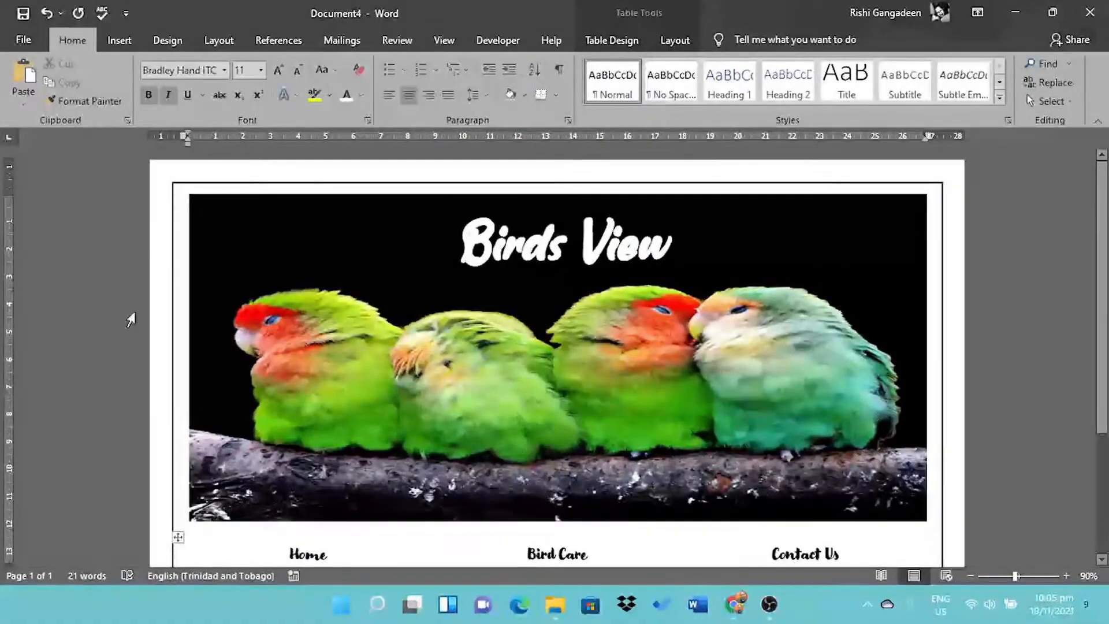
left_click(167, 40)
left_click(969, 78)
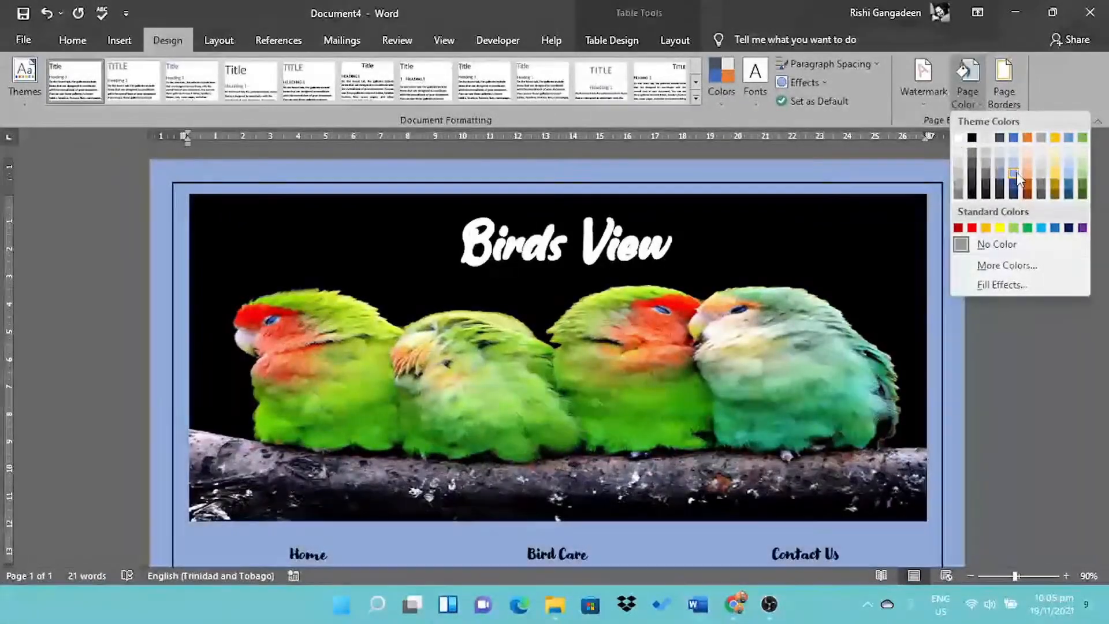
left_click(1028, 179)
scroll(669, 425, "down", 5)
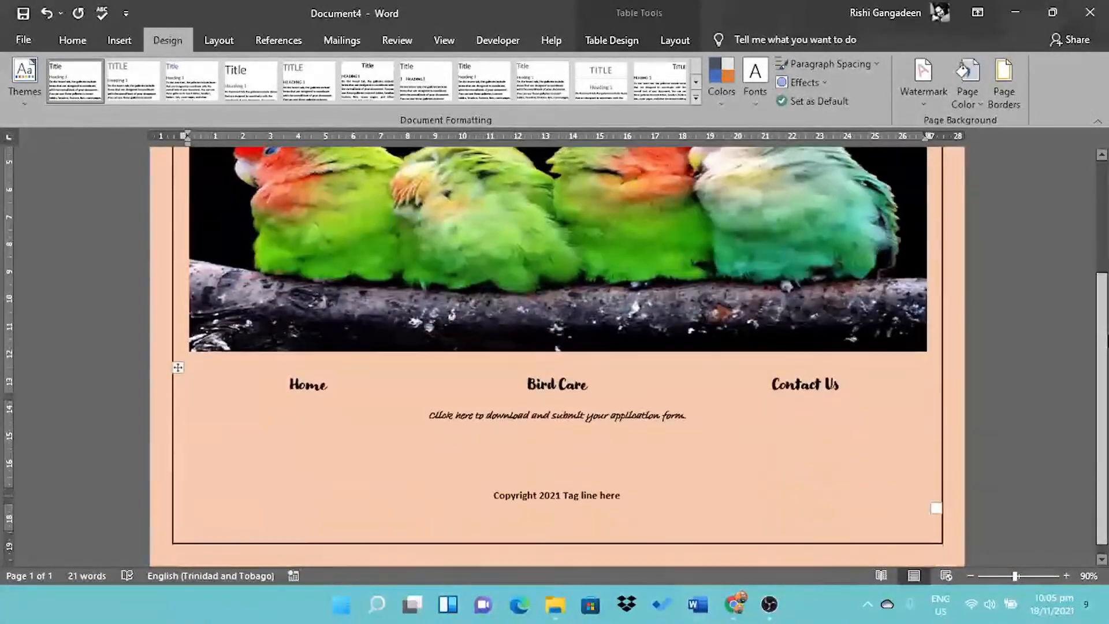
left_click(23, 40)
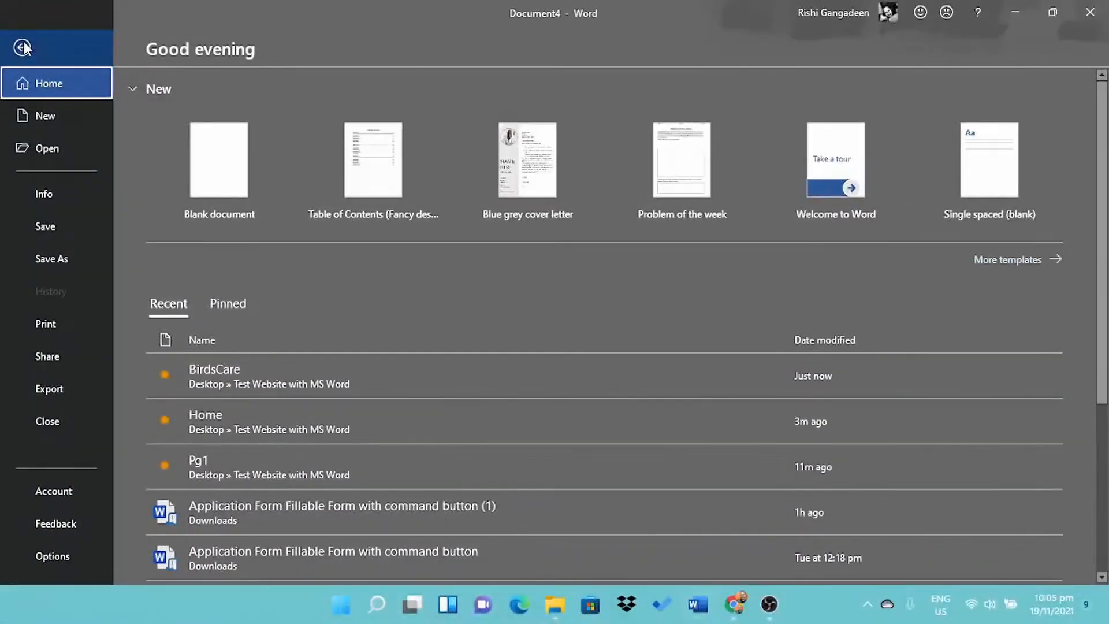
- Save the page as a Web Page named ContactUs in the Test Website with MS Word folder
left_click(67, 255)
left_click(446, 181)
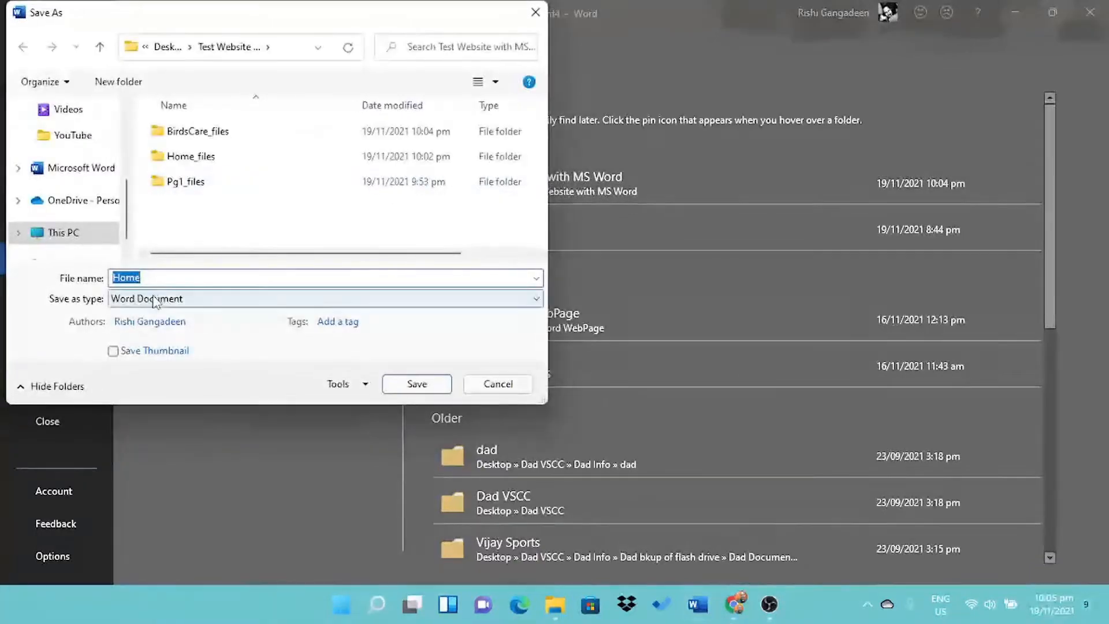
left_click(156, 298)
left_click(139, 425)
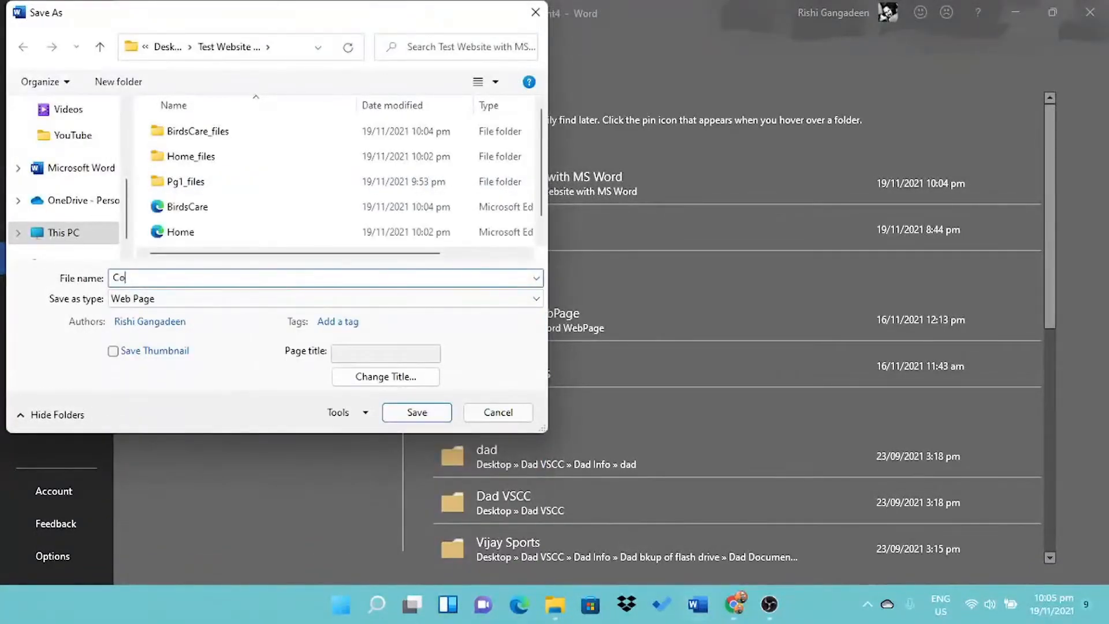
left_click(427, 419)
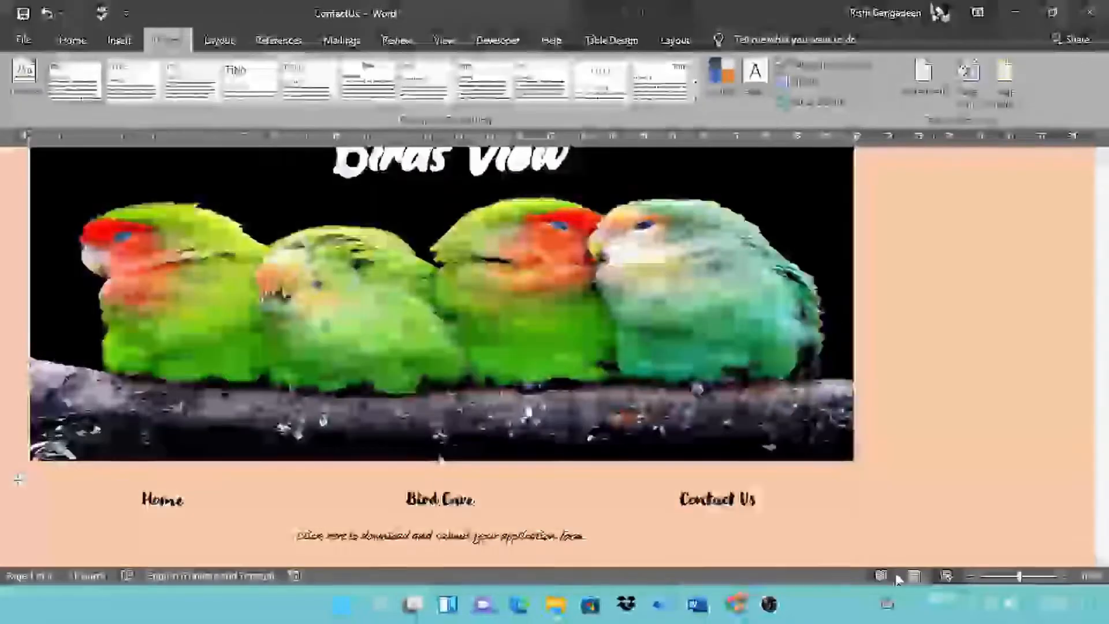
- Link the Contact Us and Bird Care headings to the ContactUs and BirdsCare pages
scroll(494, 377, "down", 3)
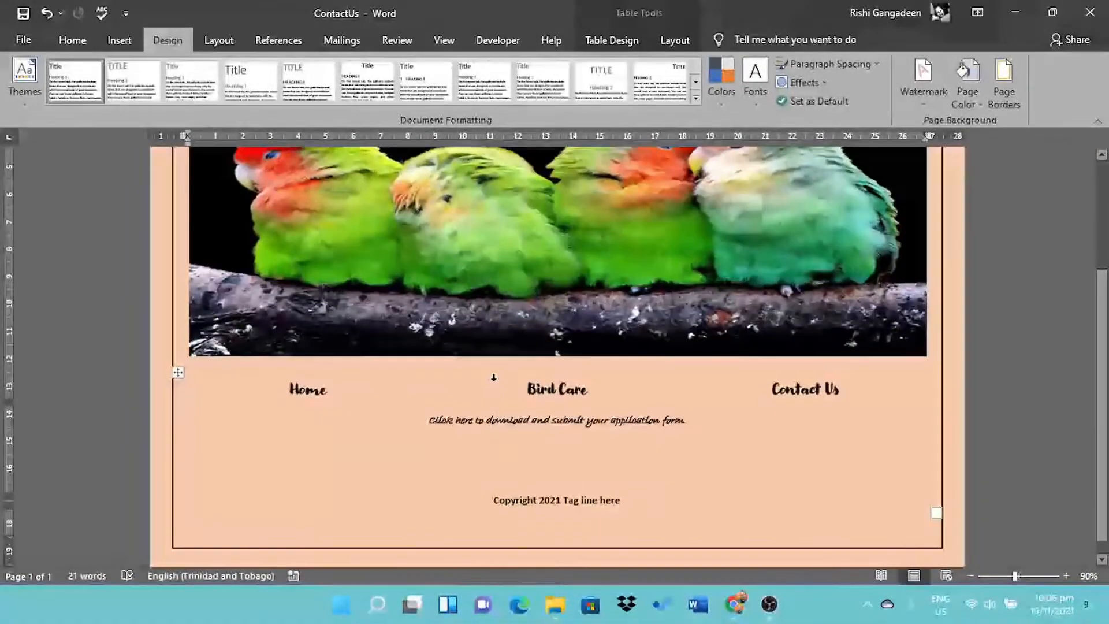
left_click_drag(773, 383, 839, 392)
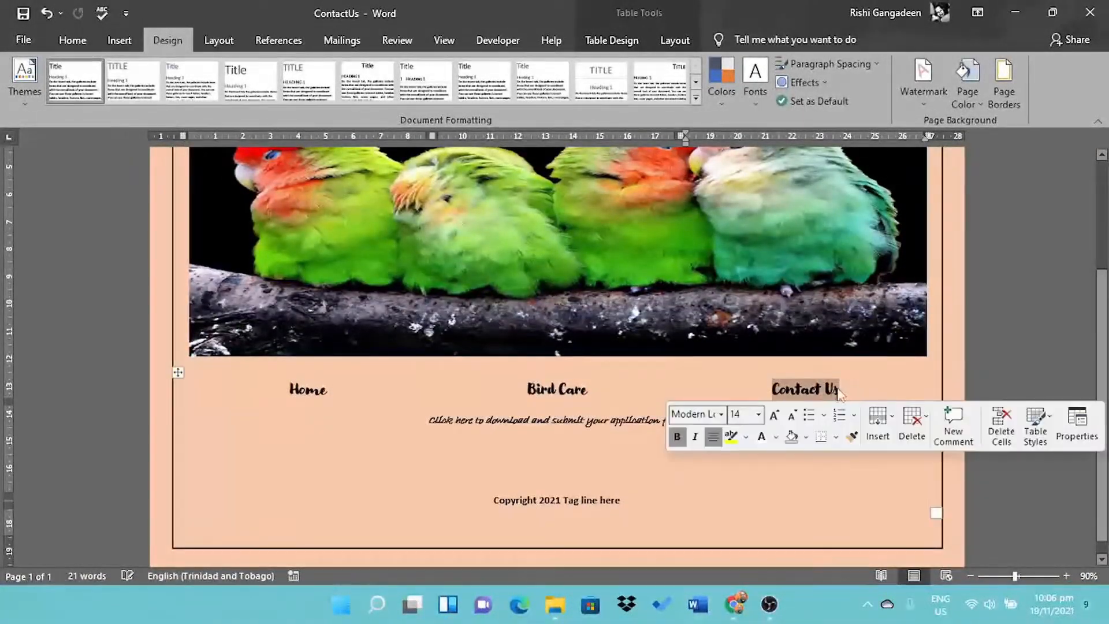
right_click(808, 395)
left_click(844, 354)
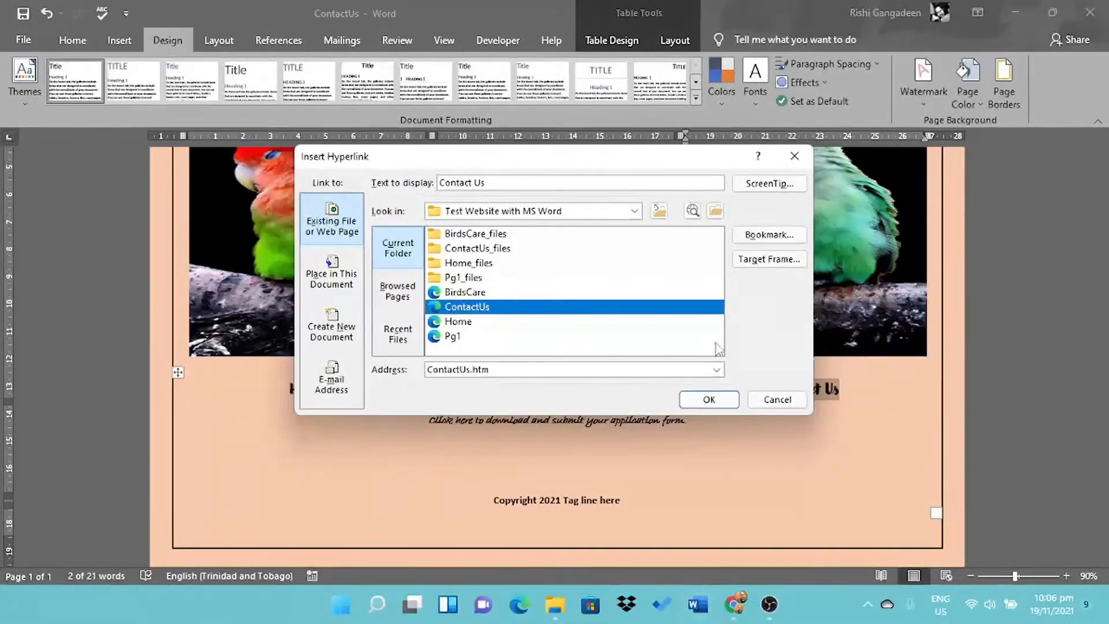
left_click(709, 399)
left_click_drag(527, 389, 587, 390)
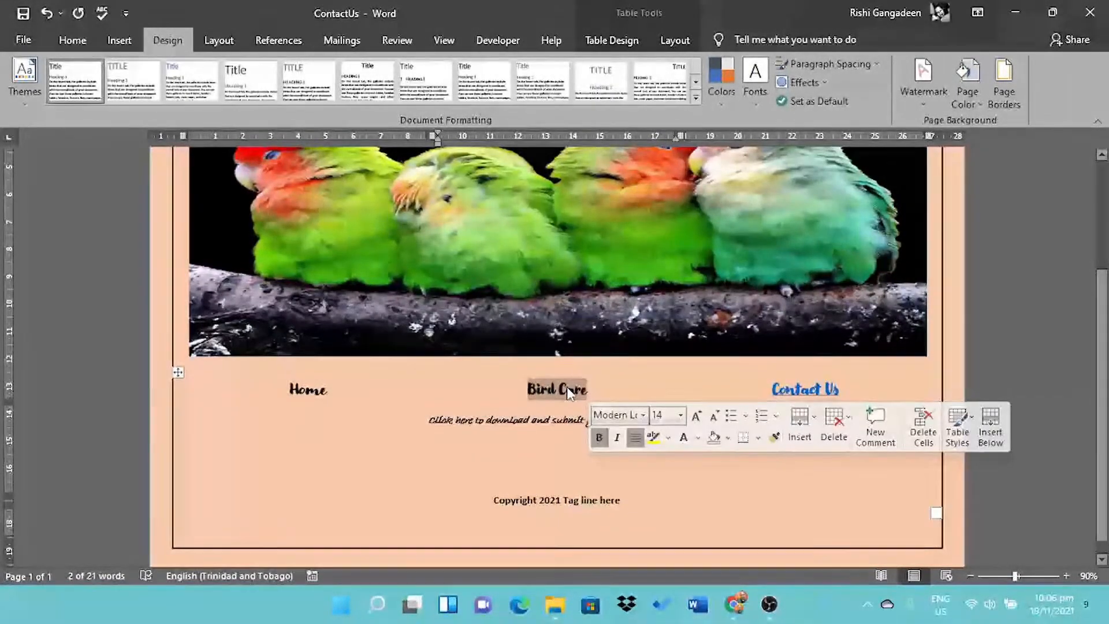
right_click(570, 392)
left_click(585, 358)
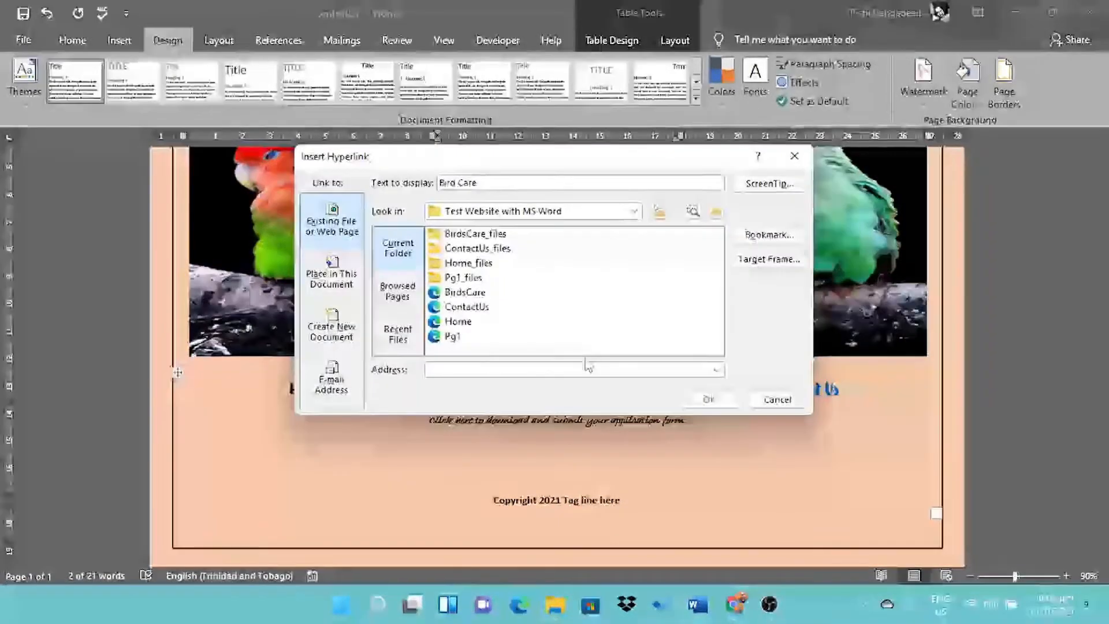
left_click(685, 400)
- Link the Home heading to the Home page
left_click_drag(327, 390, 289, 389)
right_click(319, 396)
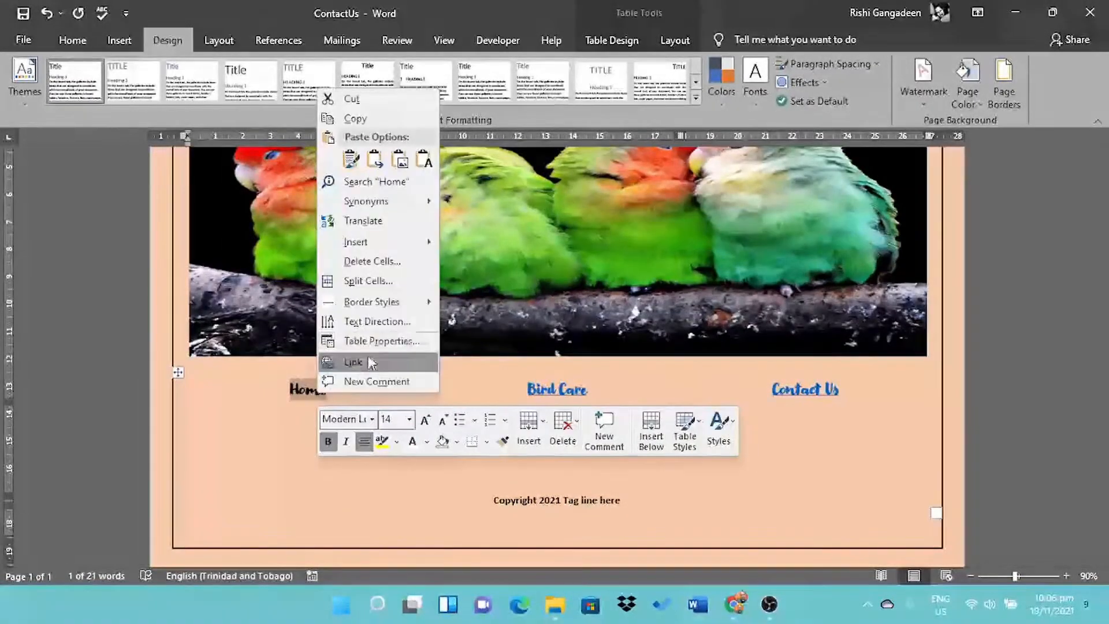
left_click(370, 362)
left_click(495, 317)
left_click(693, 399)
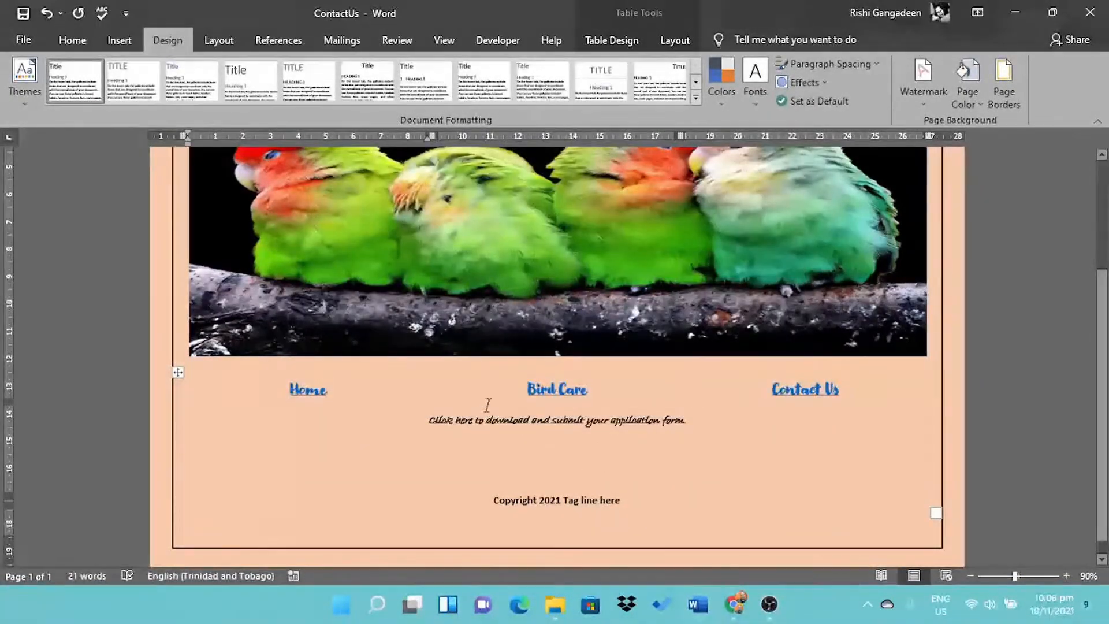
double_click(463, 420)
- Paste the Application Form document into the Test Website with MS Word folder
left_click(1015, 13)
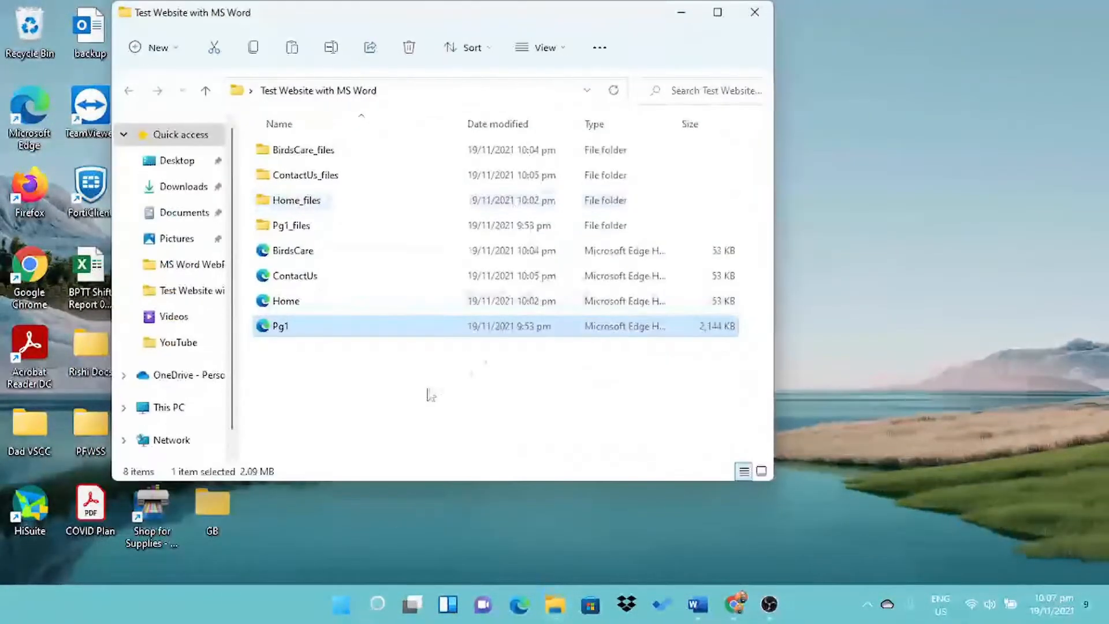
left_click(416, 396)
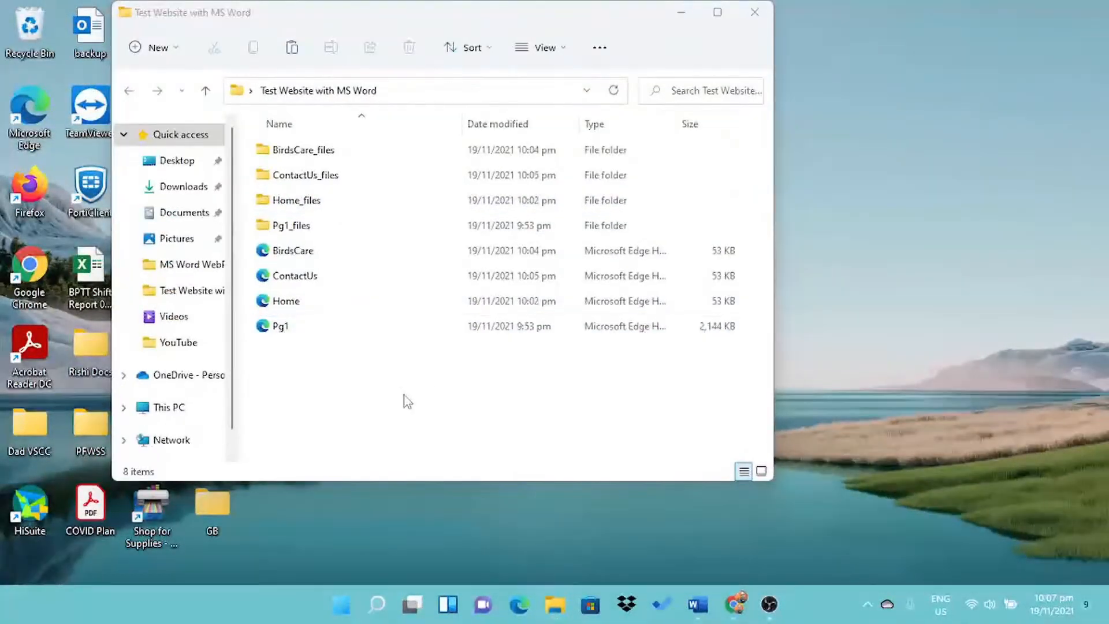
key("ctrl+v")
- Return to the ContactUs page and bring up the options for the word 'here'
left_click(680, 13)
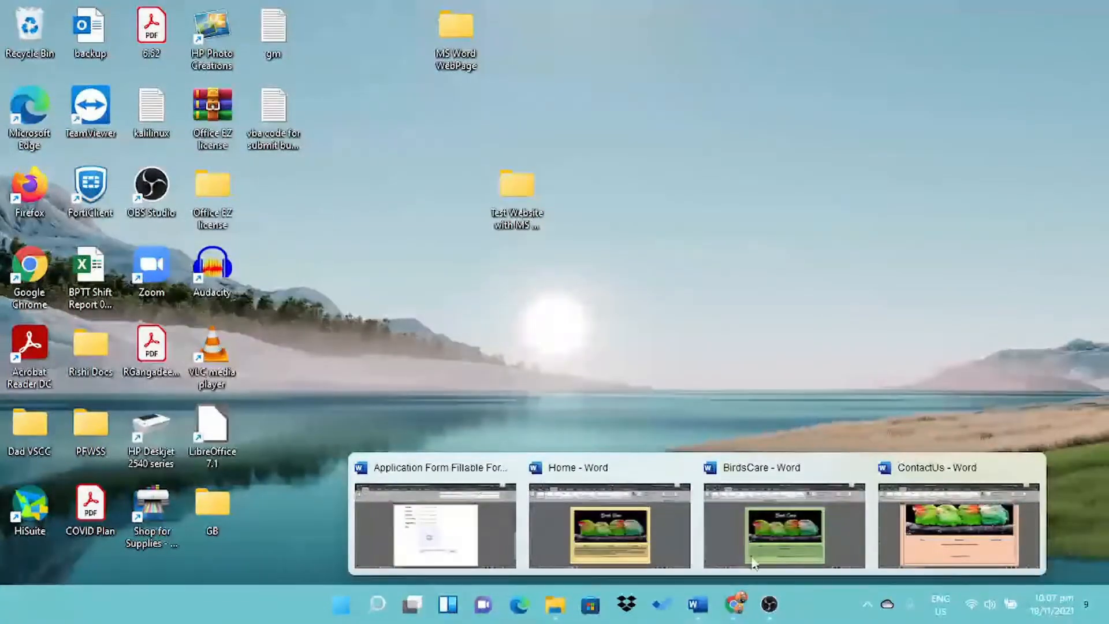
left_click(962, 520)
right_click(469, 408)
- Link 'here' on the ContactUs page to the Application Form document
left_click(505, 388)
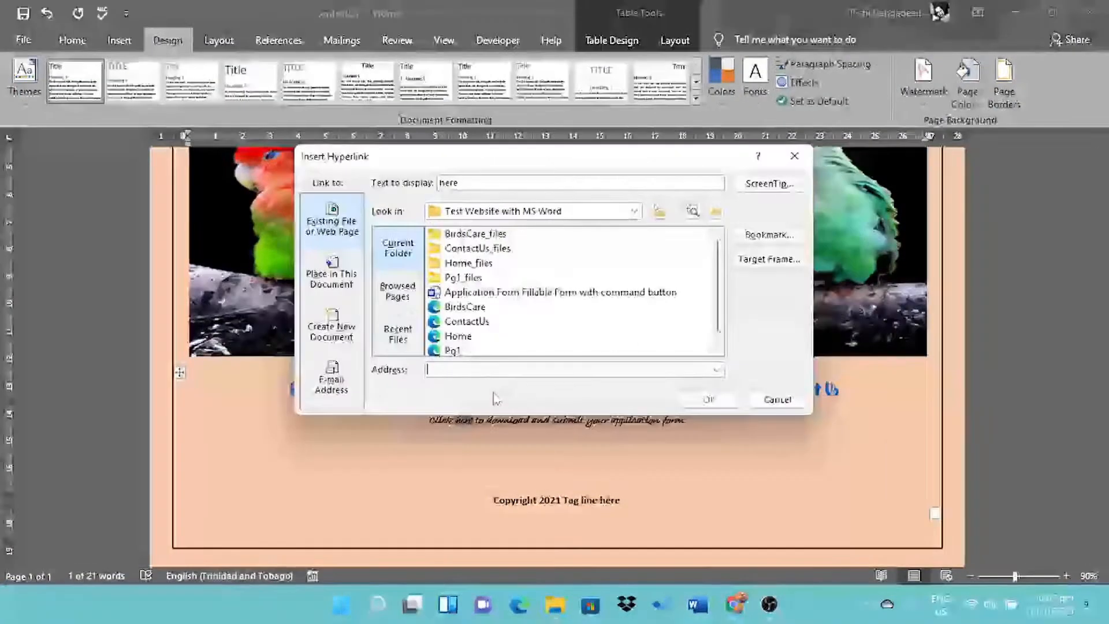
left_click(519, 292)
left_click(700, 398)
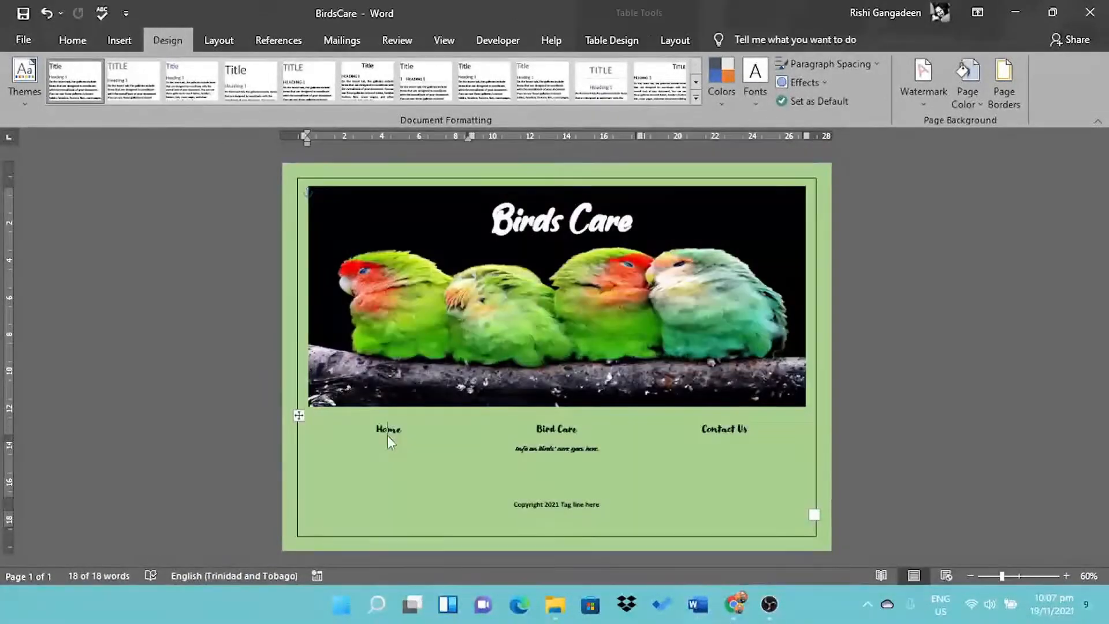
- On the BirdsCare page, link Home and Bird Care to the Home and BirdsCare pages
double_click(388, 429)
right_click(388, 429)
left_click(431, 397)
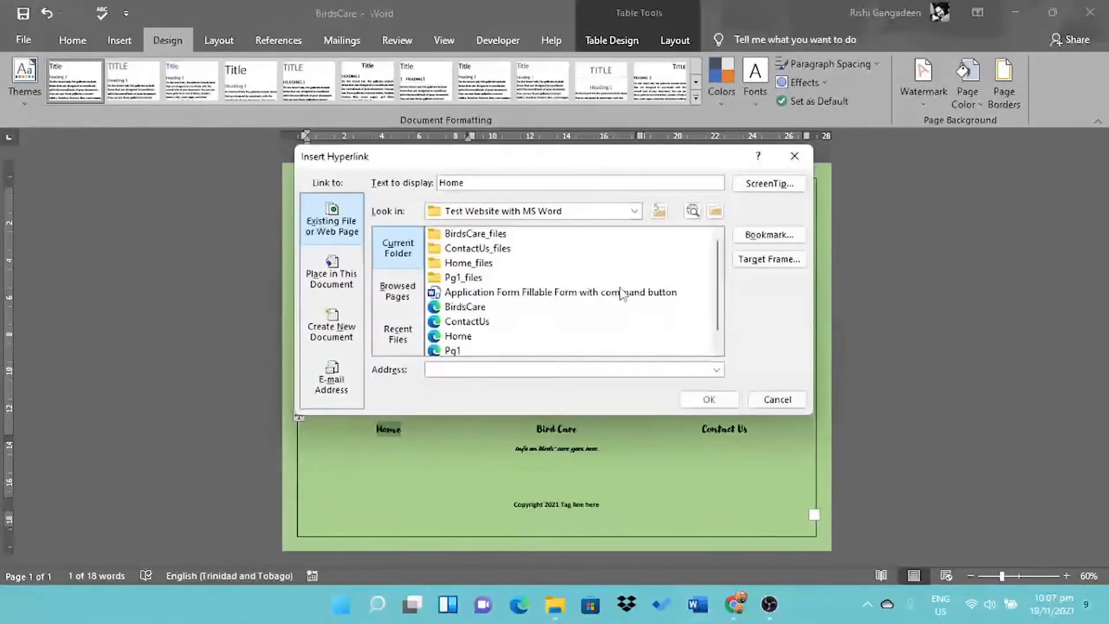
left_click(715, 399)
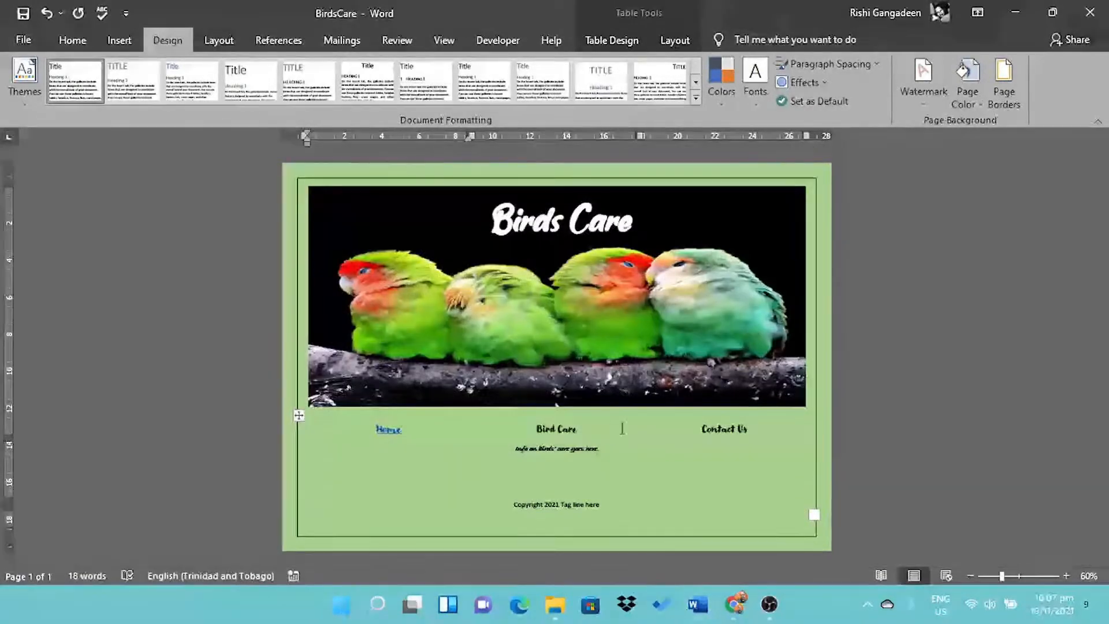
double_click(556, 431)
right_click(556, 431)
left_click(578, 400)
left_click(456, 304)
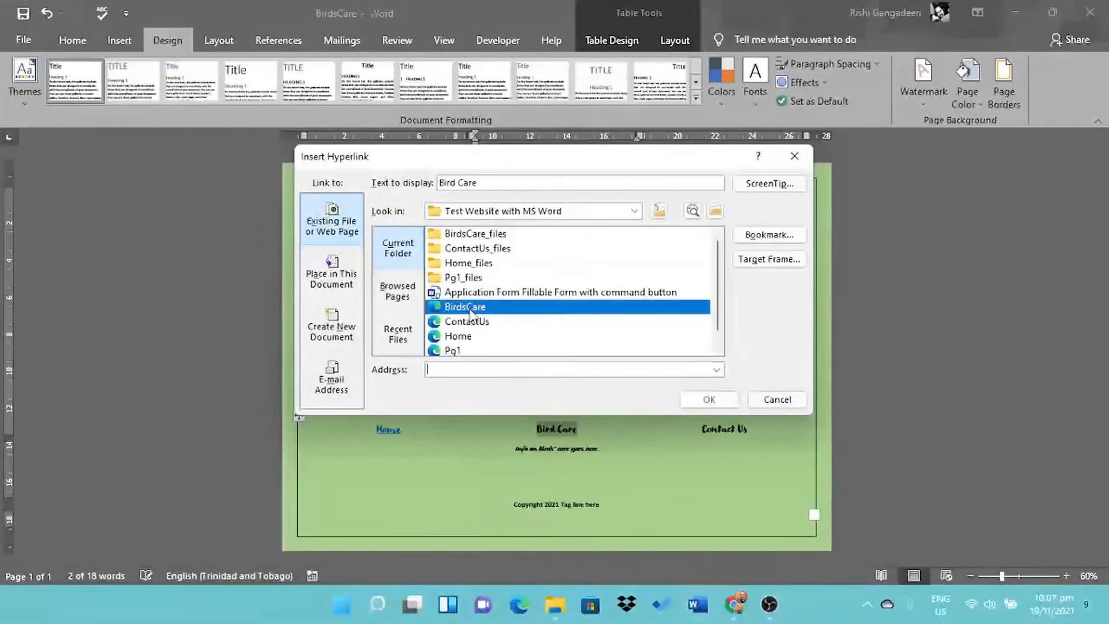
left_click(716, 399)
- Link the BirdsCare page's Contact Us heading to the ContactUs page
right_click(725, 431)
left_click(740, 398)
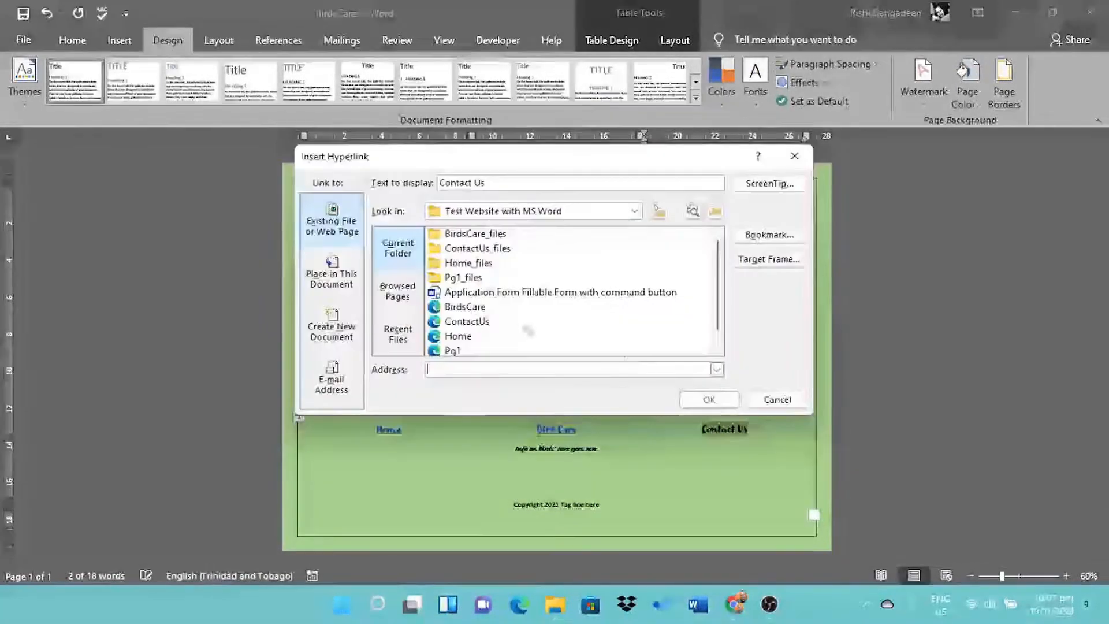
left_click(462, 321)
left_click(710, 400)
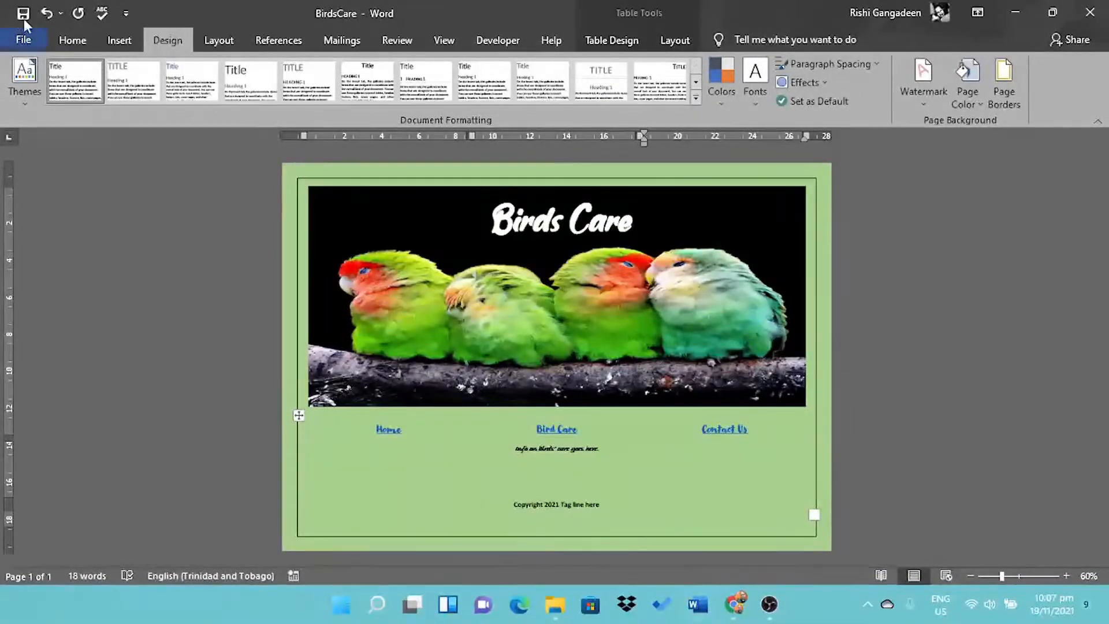
left_click(388, 429, "ctrl")
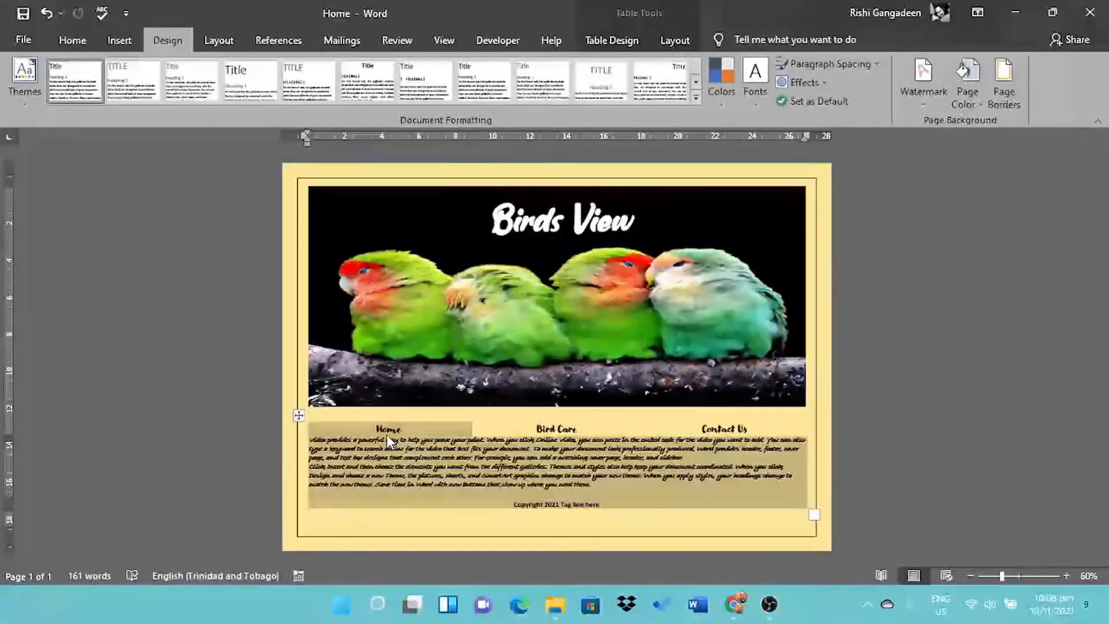
- On the Home page, link Home and Bird Care to the Home and BirdsCare pages
right_click(389, 434)
left_click(419, 397)
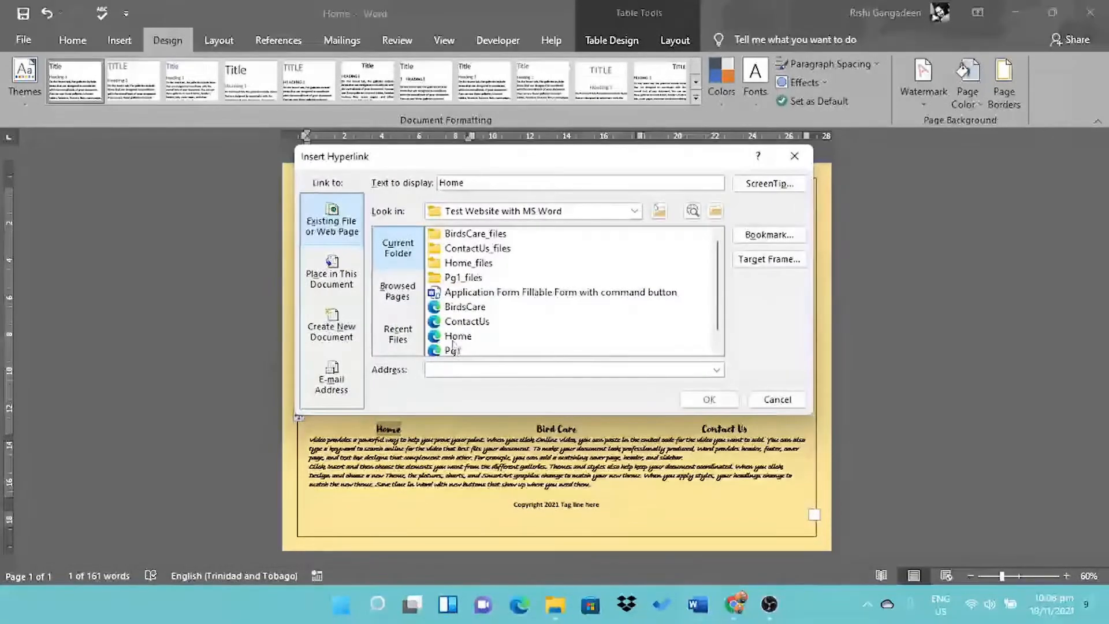
left_click(708, 405)
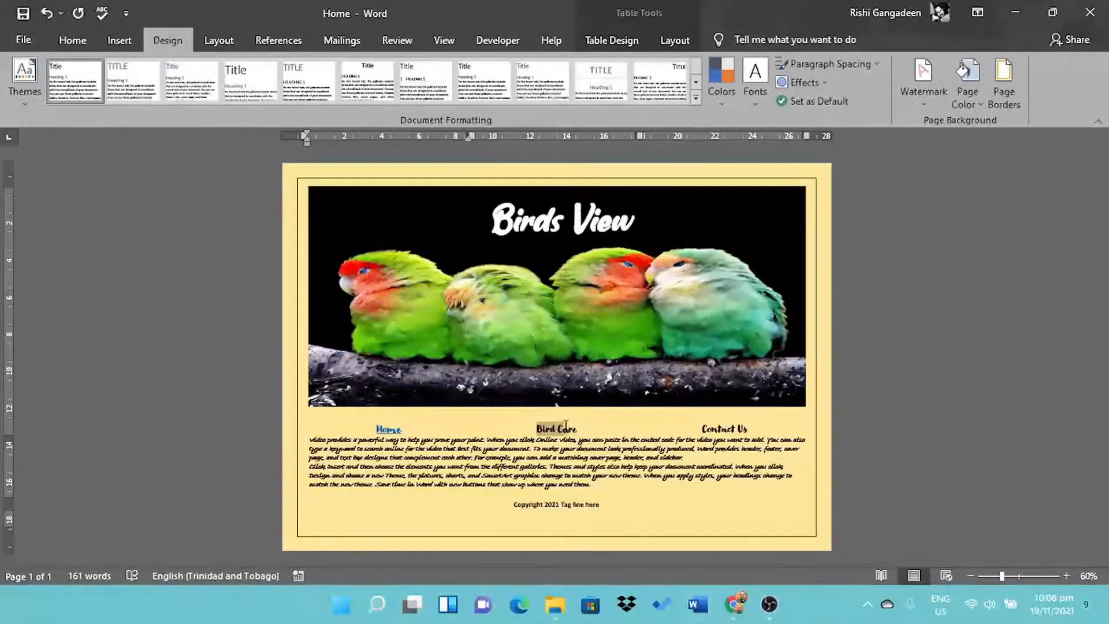
right_click(566, 427)
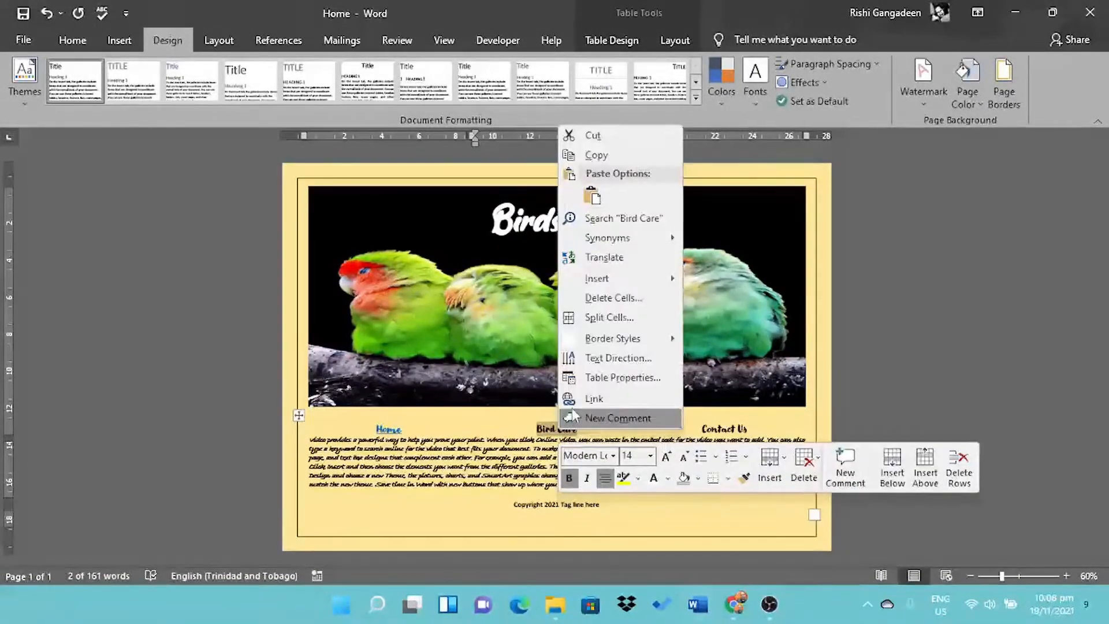
left_click(594, 399)
left_click(462, 307)
left_click(707, 404)
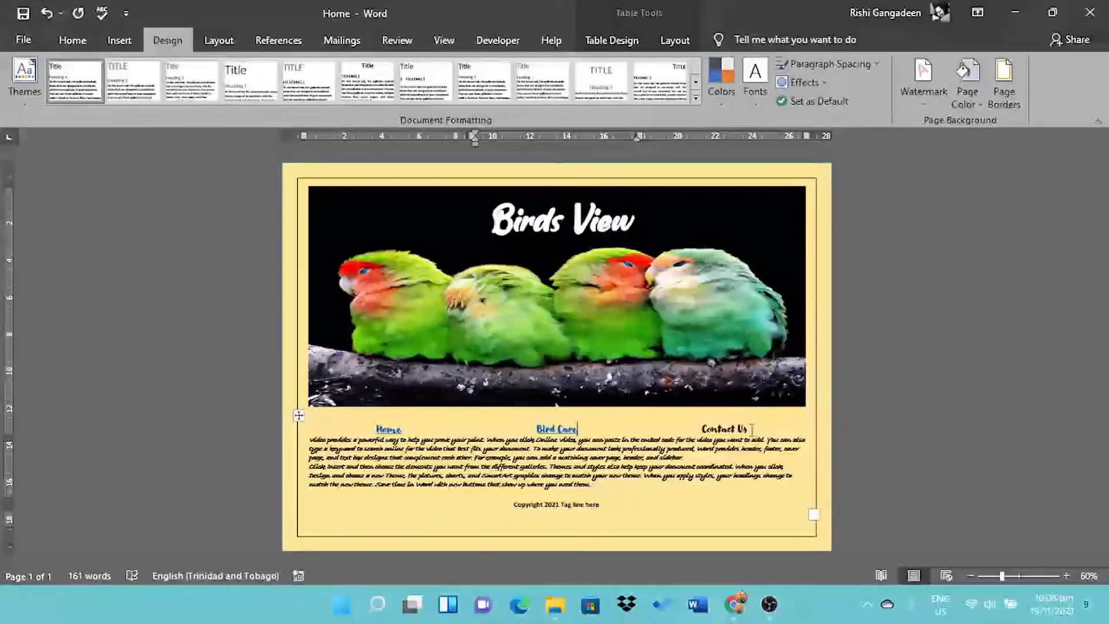
- Link the Home page's Contact Us heading to the ContactUs page
left_click_drag(752, 429, 702, 429)
right_click(712, 428)
left_click(746, 396)
left_click(520, 321)
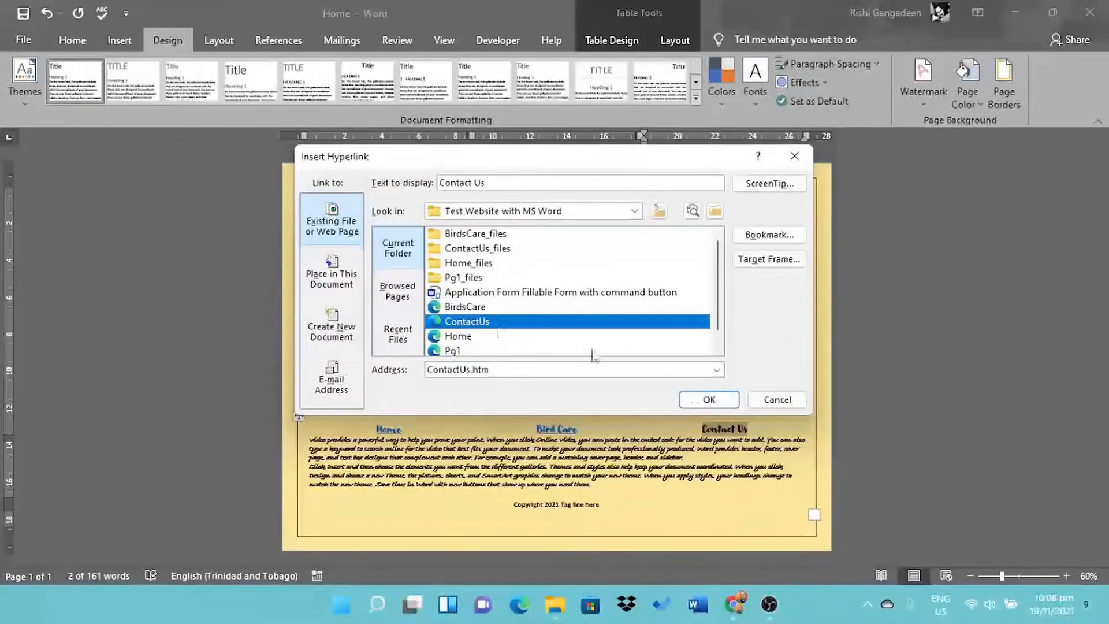
left_click(697, 399)
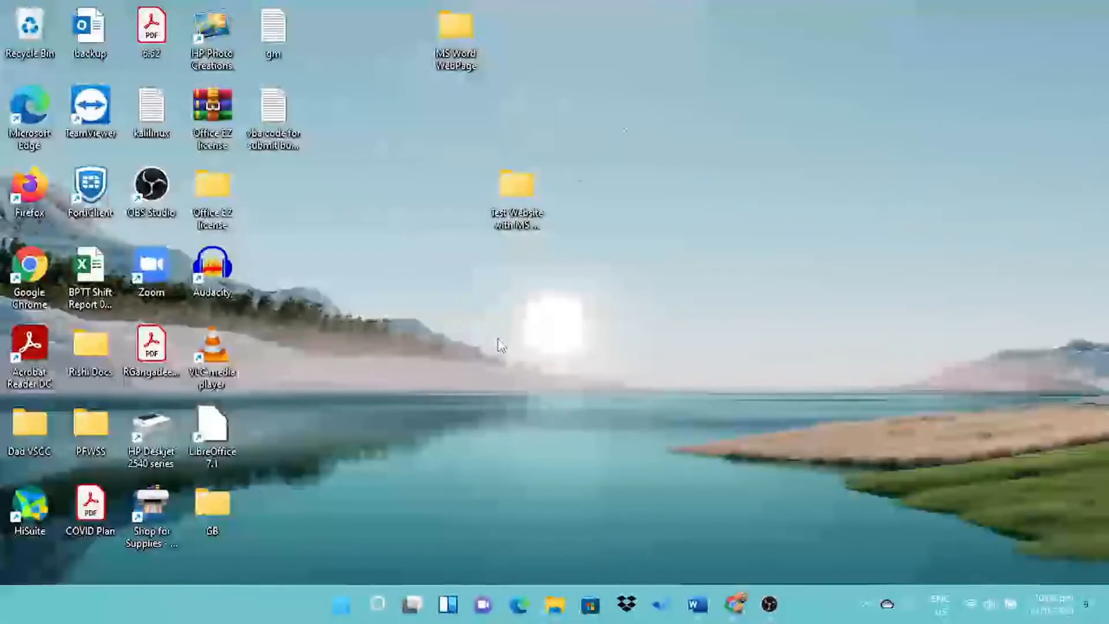
double_click(509, 211)
- Open Home.htm in Edge, follow the Bird Care and Contact Us links, and download the form via 'here'
double_click(298, 326)
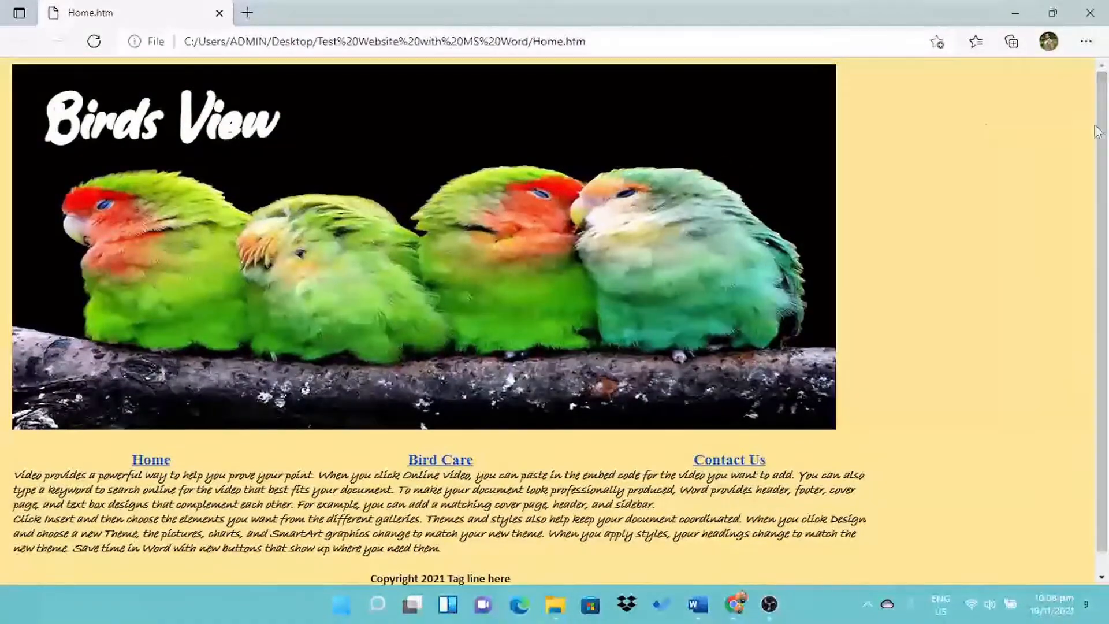
left_click(423, 461)
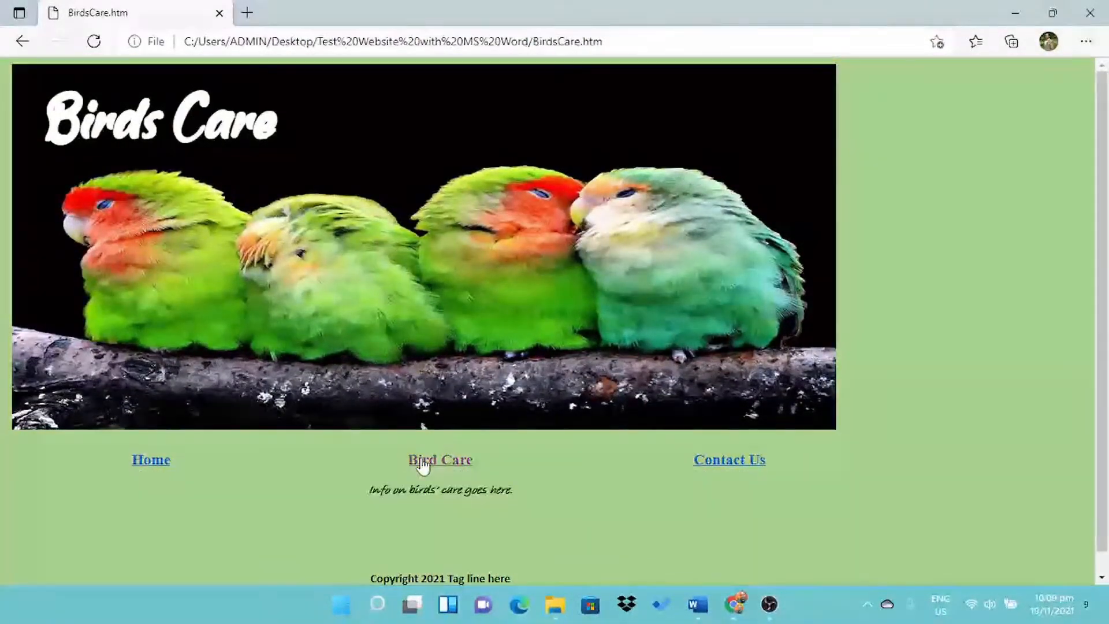
left_click(730, 465)
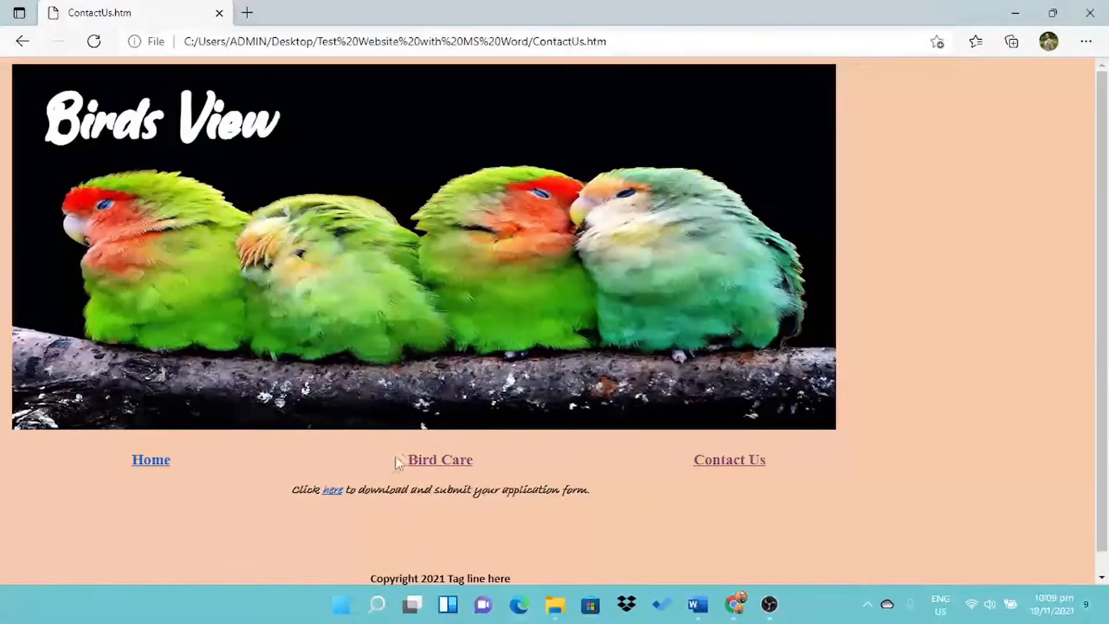
left_click(333, 490)
- Open the downloaded form with editing enabled, try the Last Name control's properties, and dismiss the macro error
left_click(902, 101)
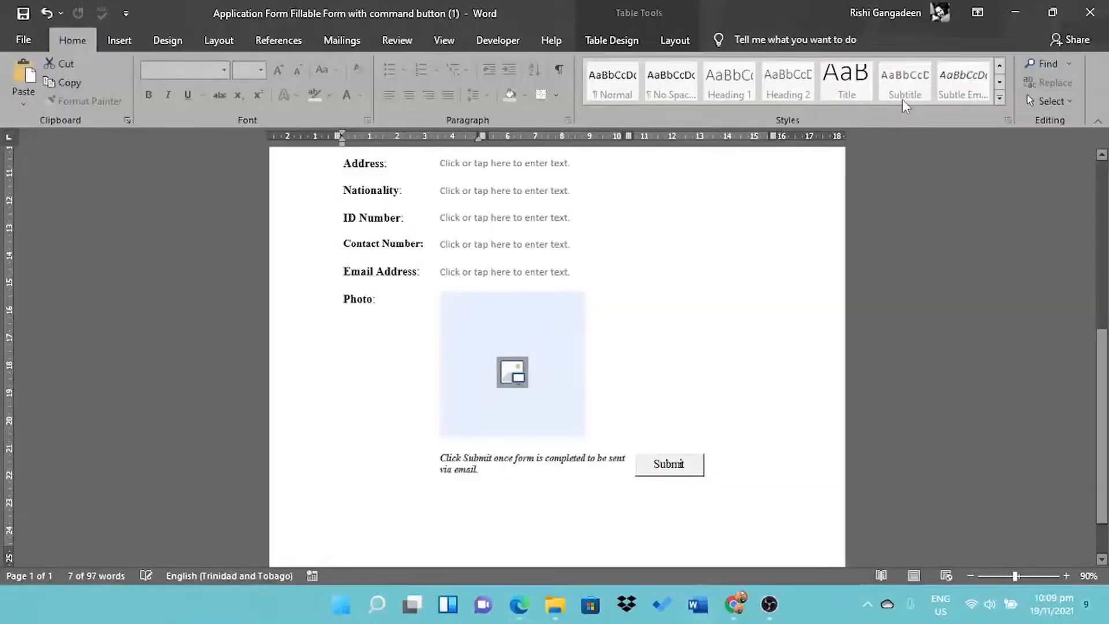
left_click(463, 141)
left_click(1099, 140)
left_click_drag(1101, 180, 1069, 156)
left_click(493, 39)
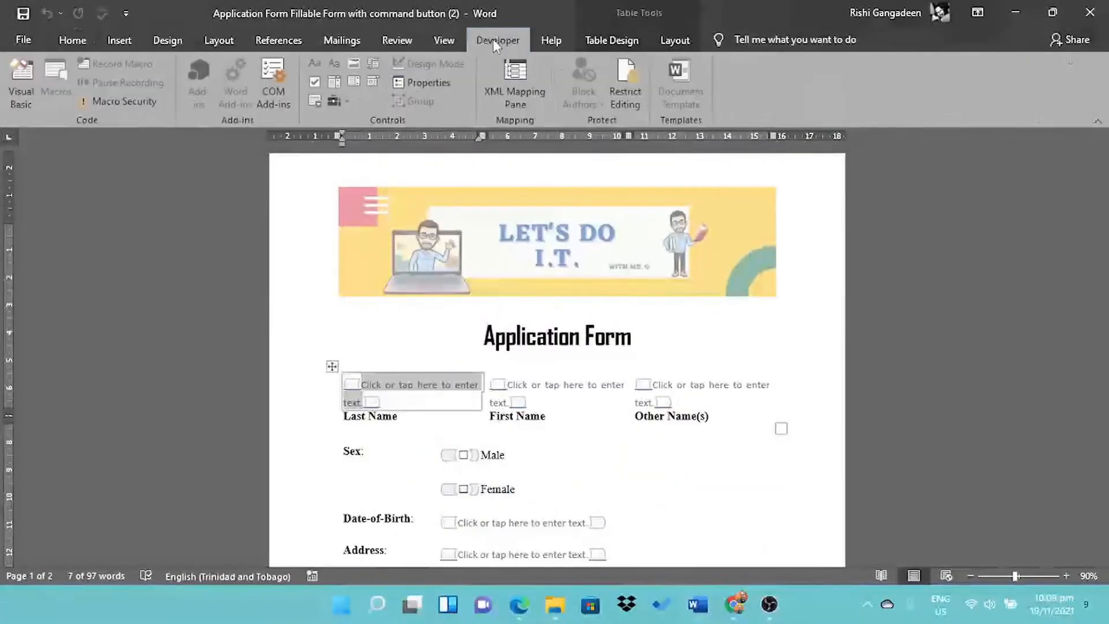
left_click(431, 83)
left_click(562, 344)
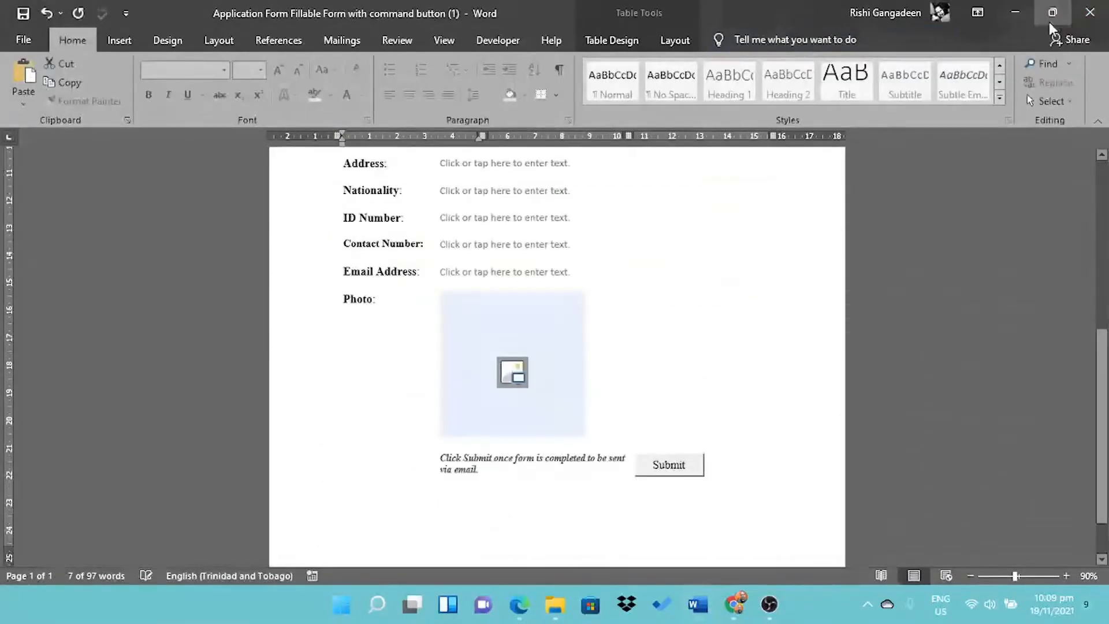
- Download the application form again from Edge and open the new copy in Word
left_click(1015, 12)
left_click(333, 490)
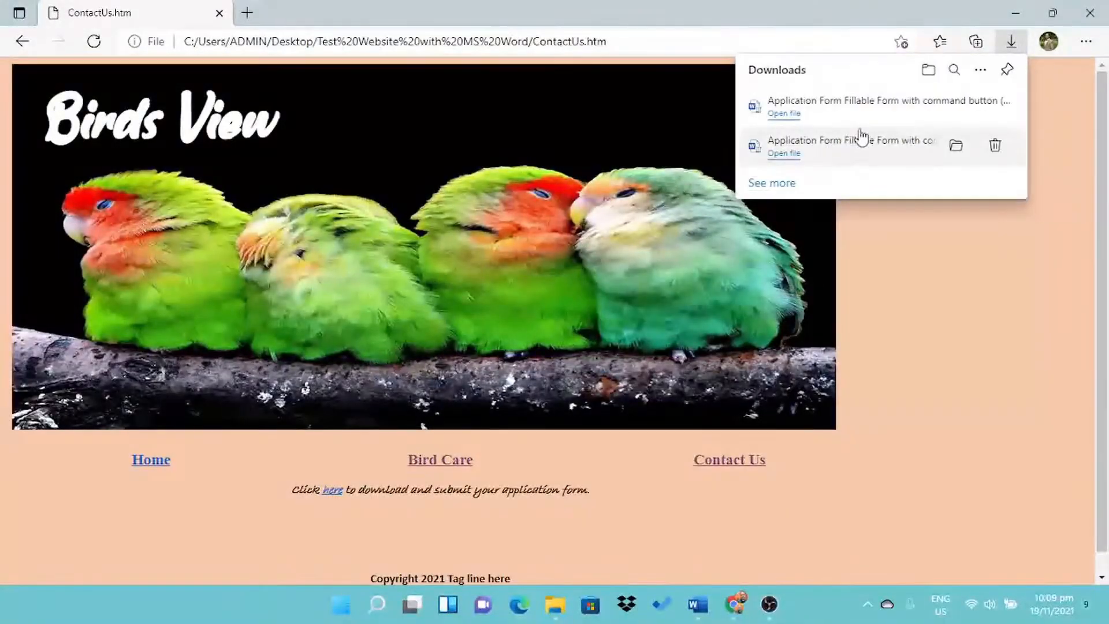
left_click(845, 119)
left_click(1100, 139)
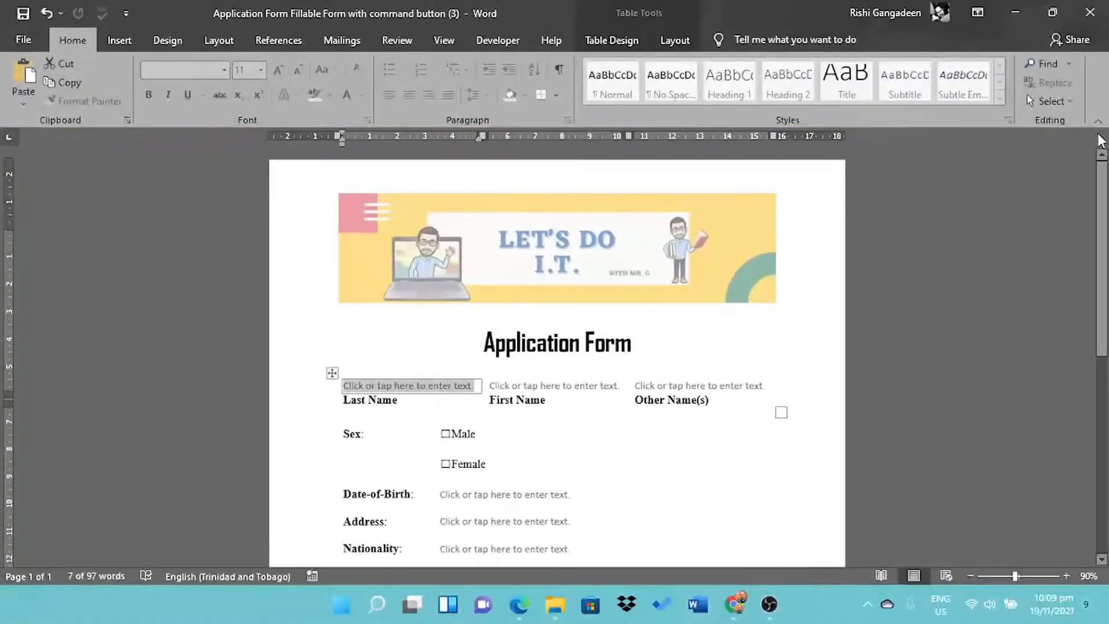
left_click_drag(1102, 198, 1072, 218)
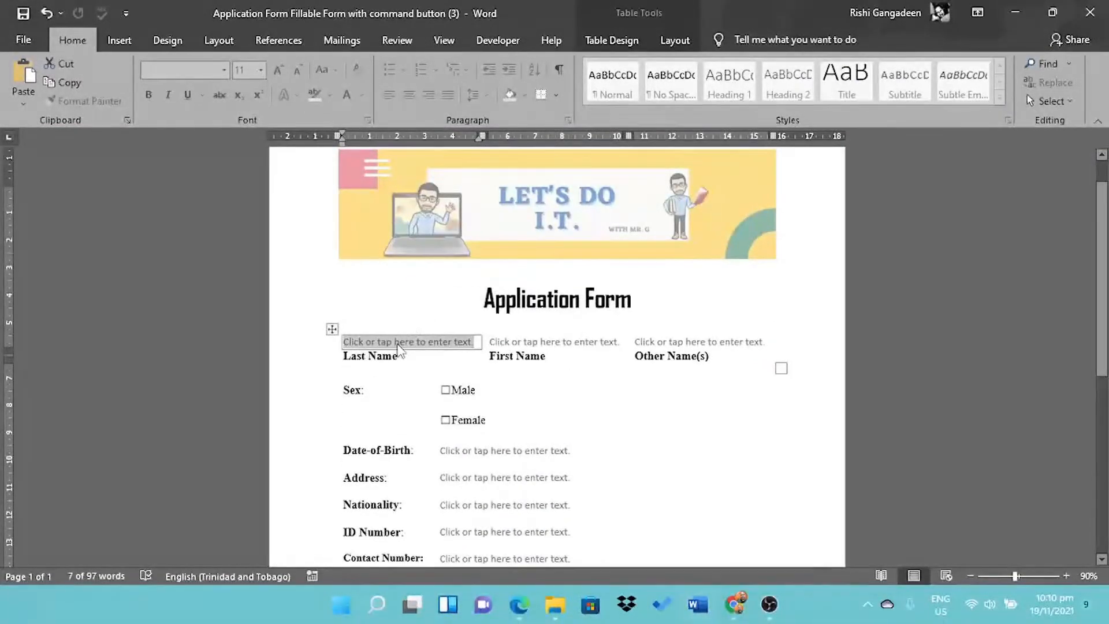
- Fill in sample last, first and other names, date of birth, address and nationality
type("Doe")
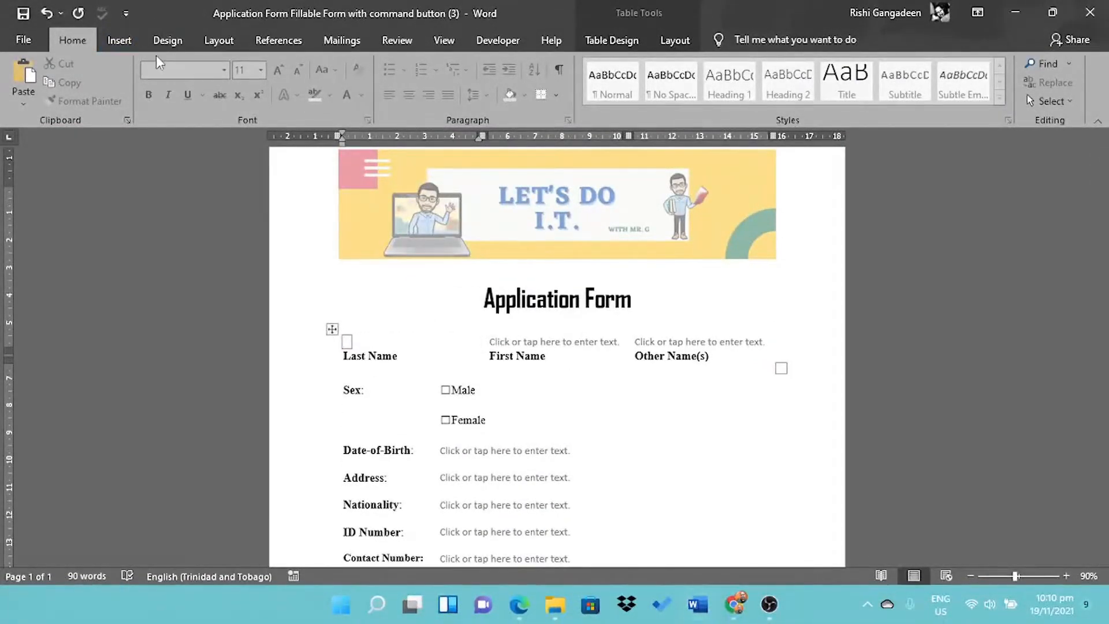
key("Tab")
type("Jo")
key("Tab")
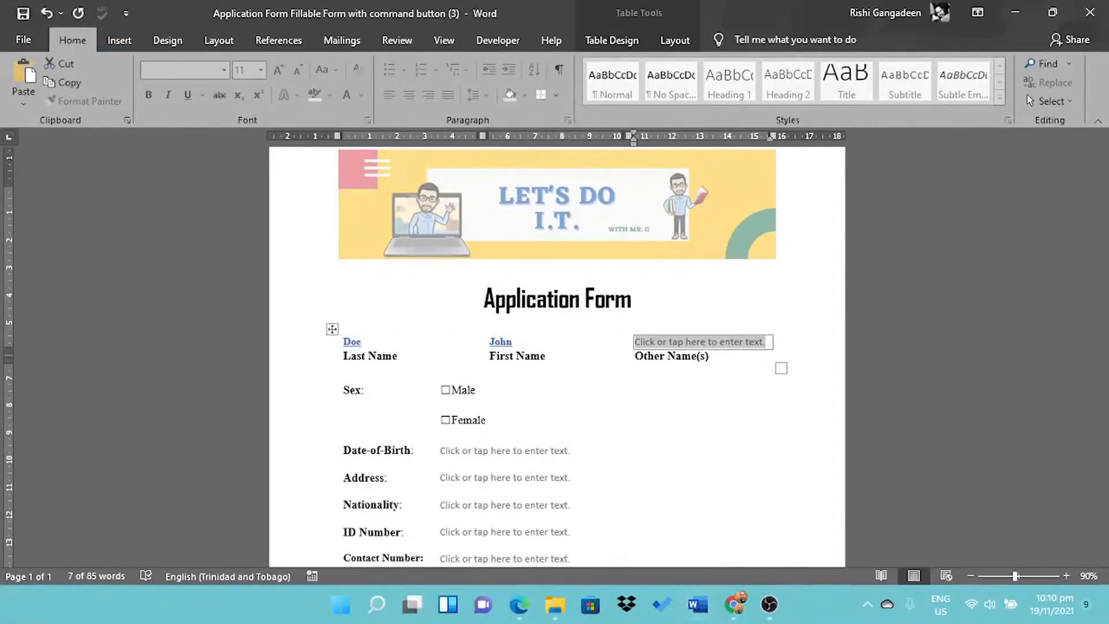
type("Ken")
key("Tab")
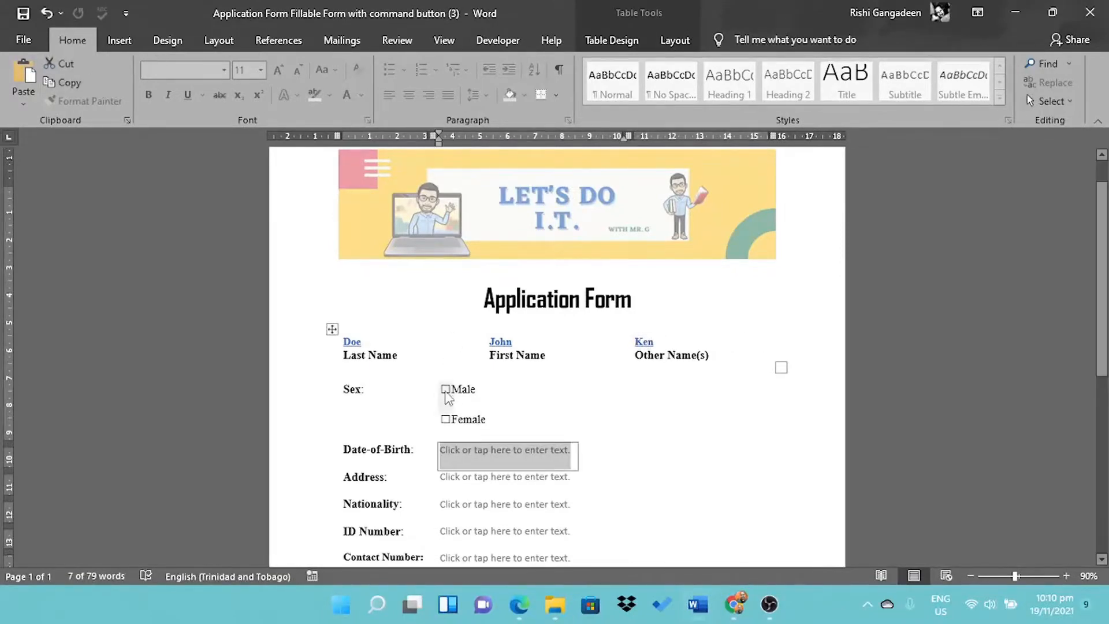
type("24/09/1990")
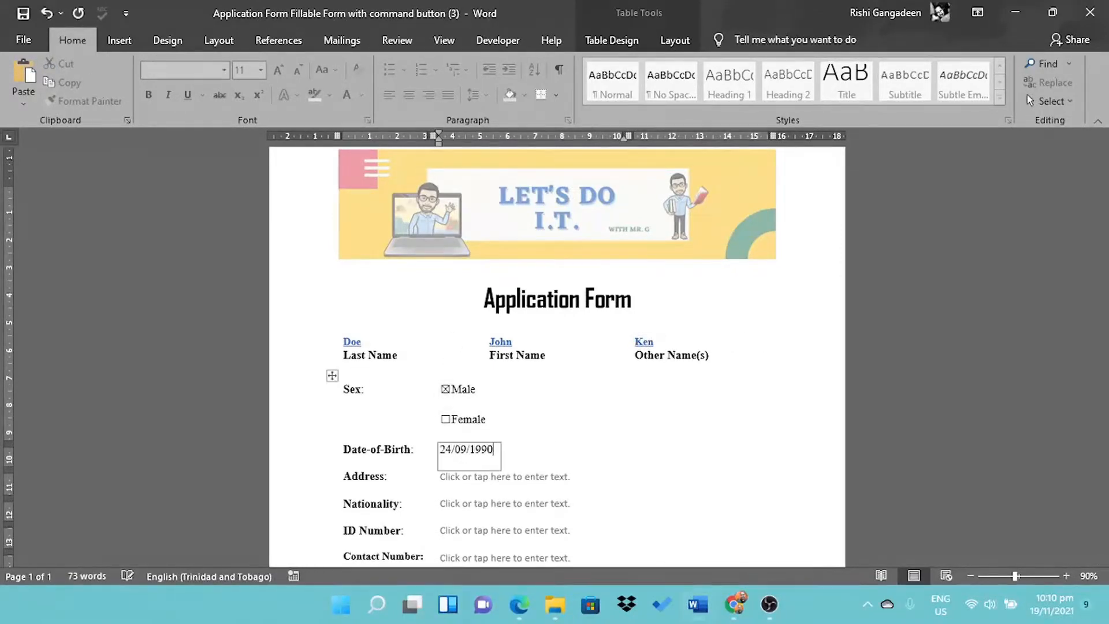
left_click(478, 478)
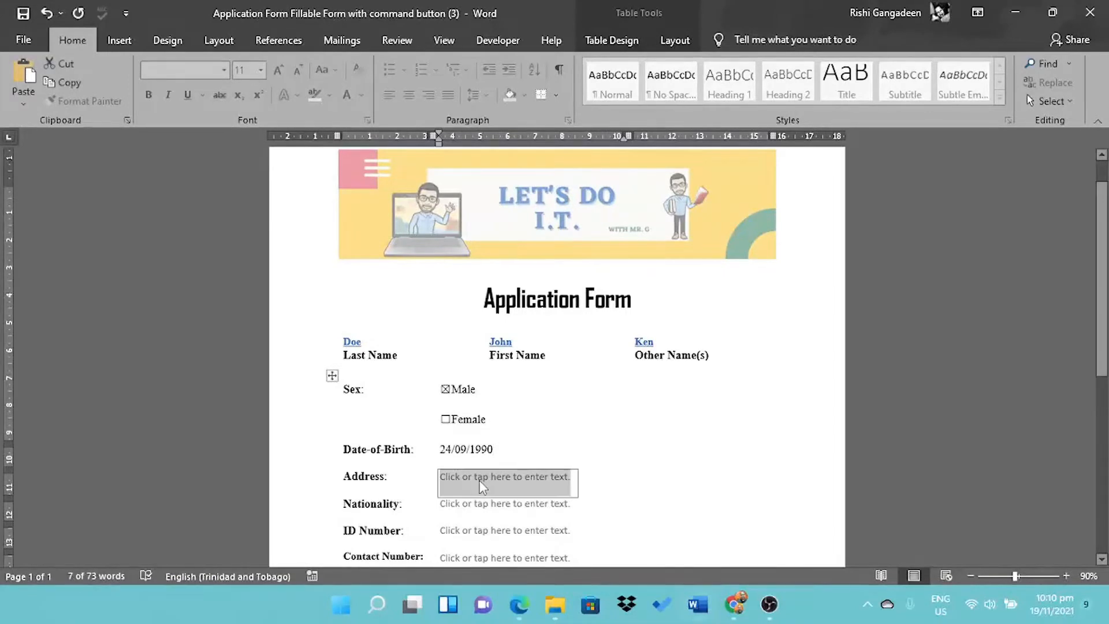
type("Somewhere on Ear")
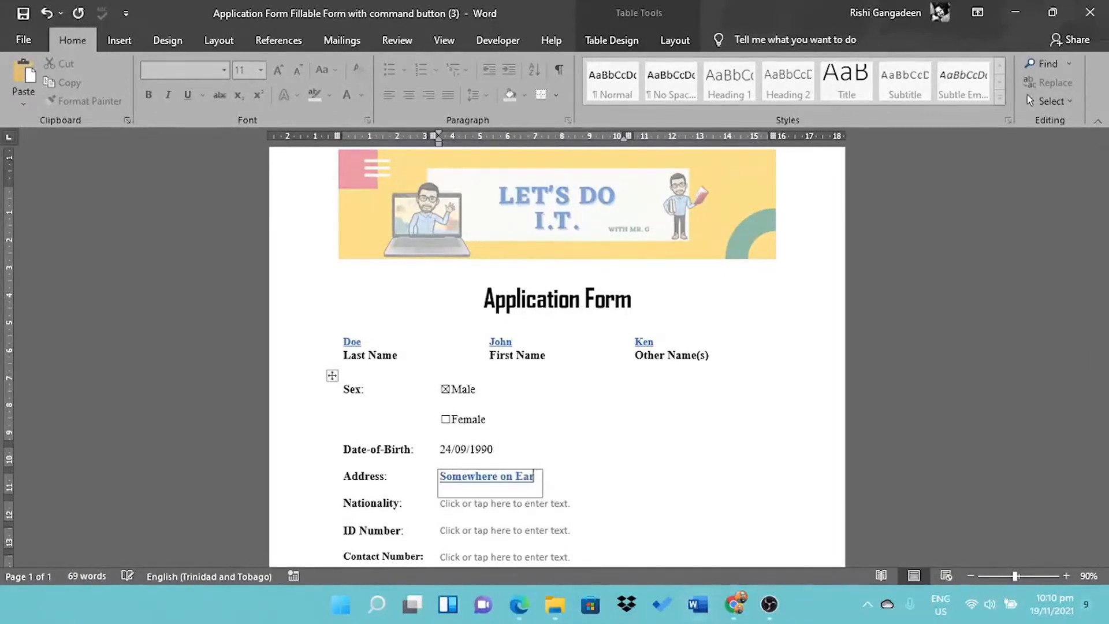
type("thEar")
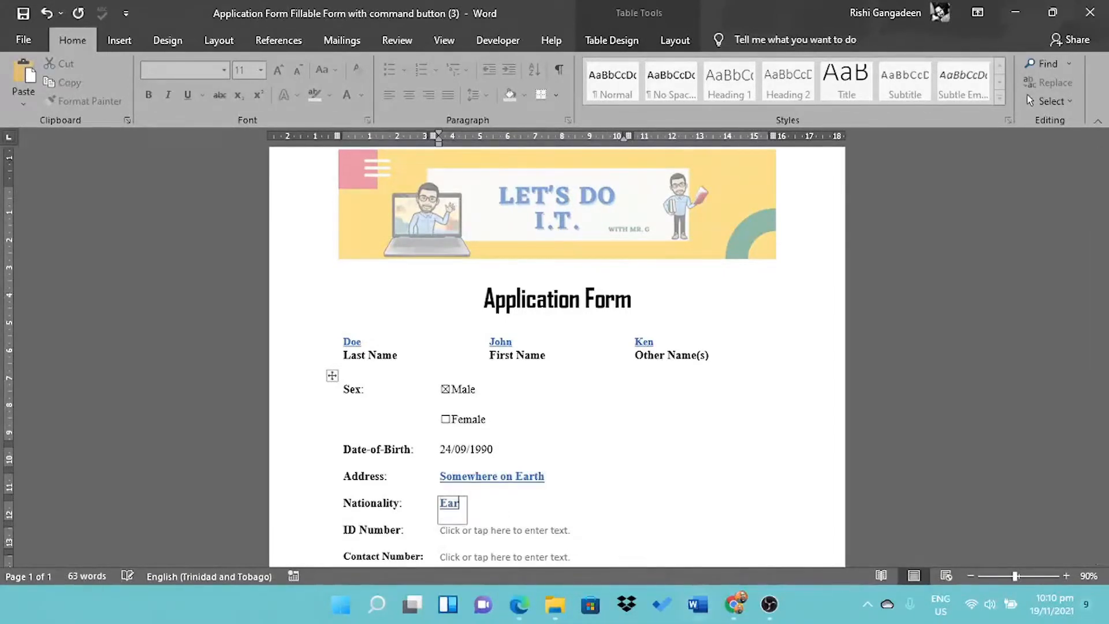
type("th Citizen")
- Enter a sample ID number, contact number and email address in their fields
left_click(536, 532)
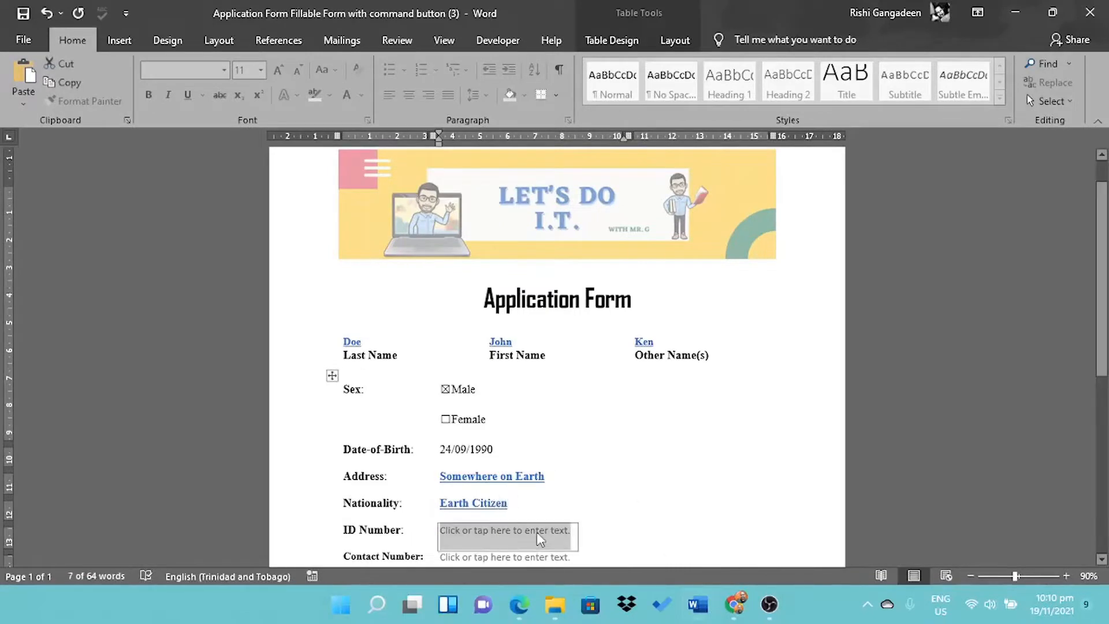
type("00000000000")
scroll(555, 347, "down", 3)
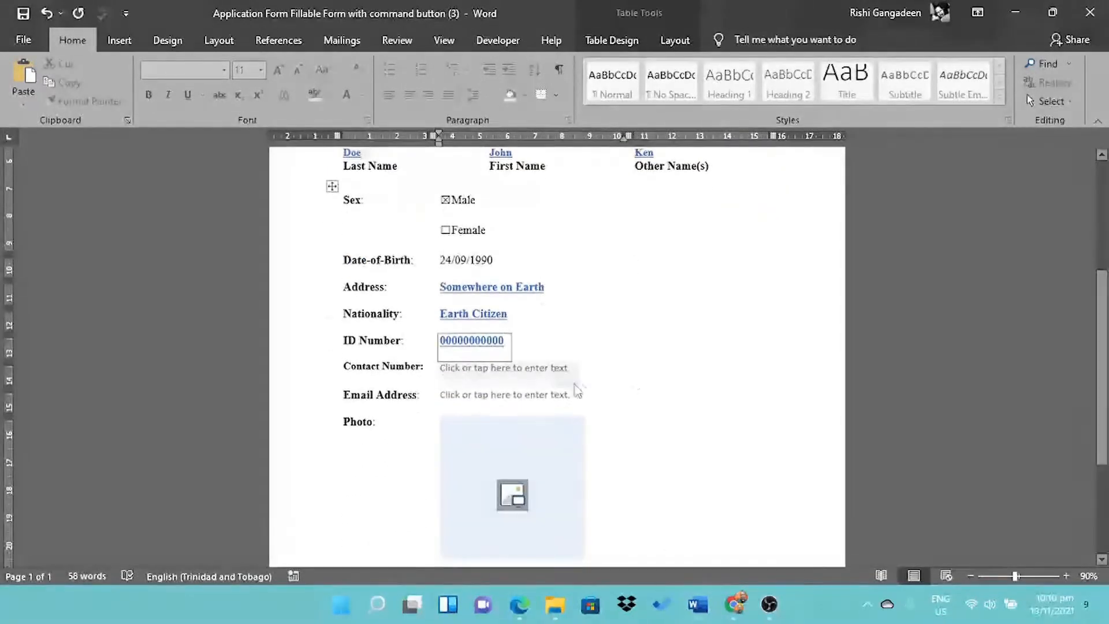
left_click(614, 378)
type("8681234567")
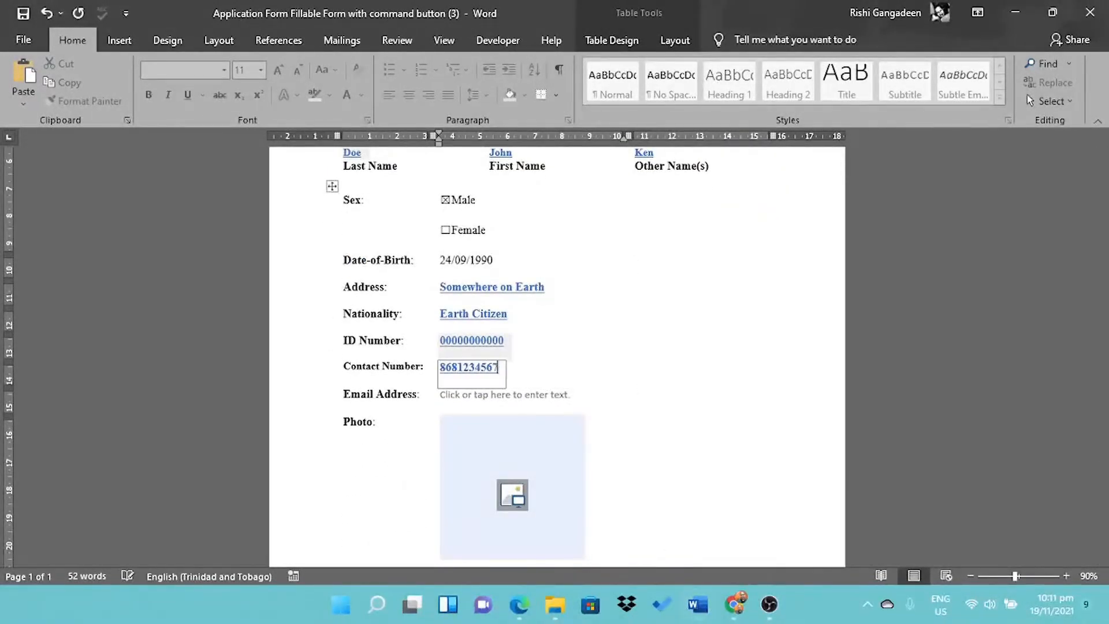
left_click(507, 399)
type("johndoe@myemail.com")
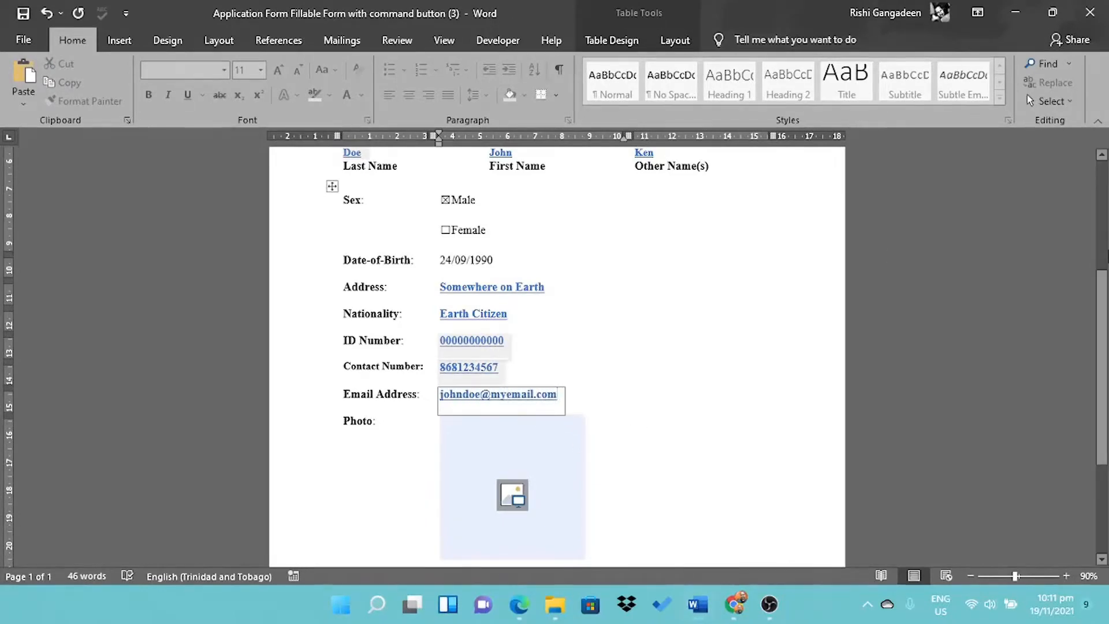
scroll(513, 404, "down", 3)
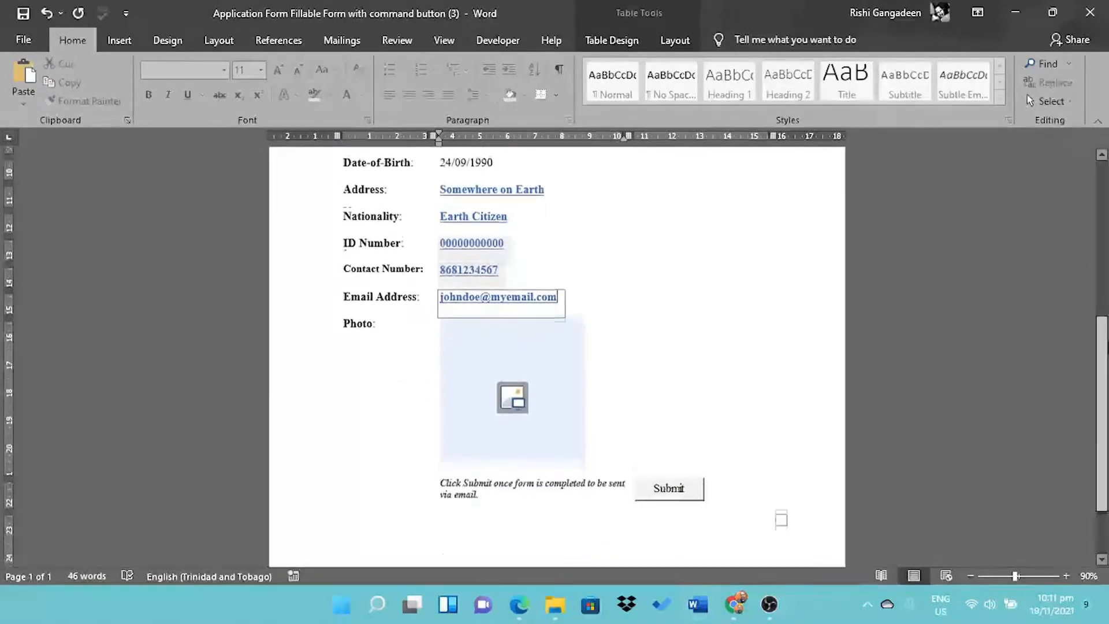
- Insert the green bee-eater birds photo from Online Pictures' Animals category into the Photo field
left_click(512, 377)
left_click(442, 347)
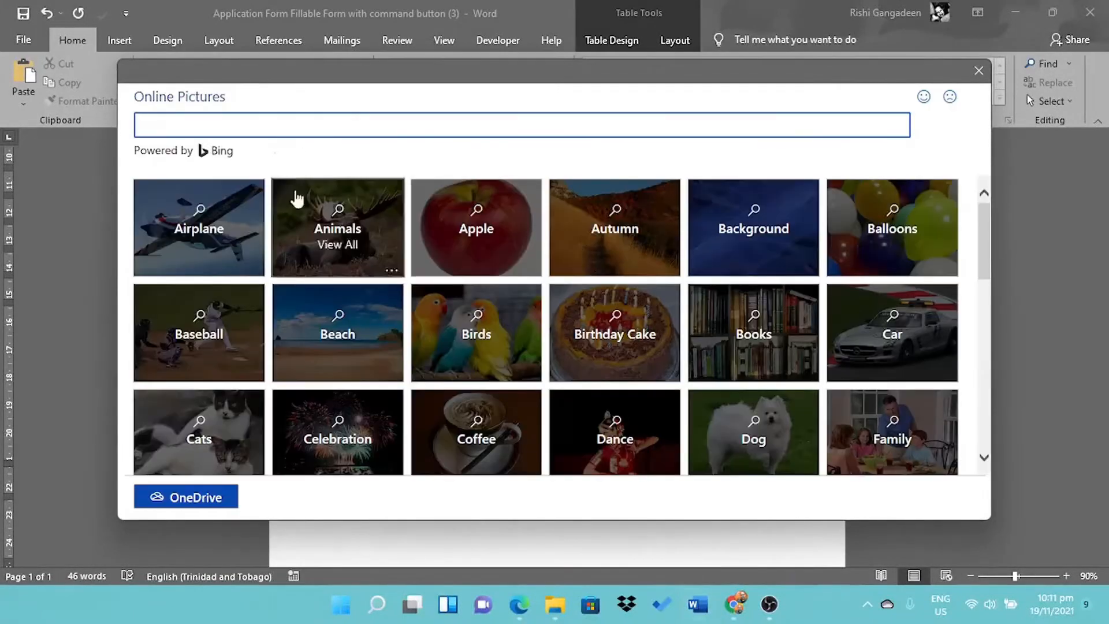
left_click(371, 221)
left_click(373, 248)
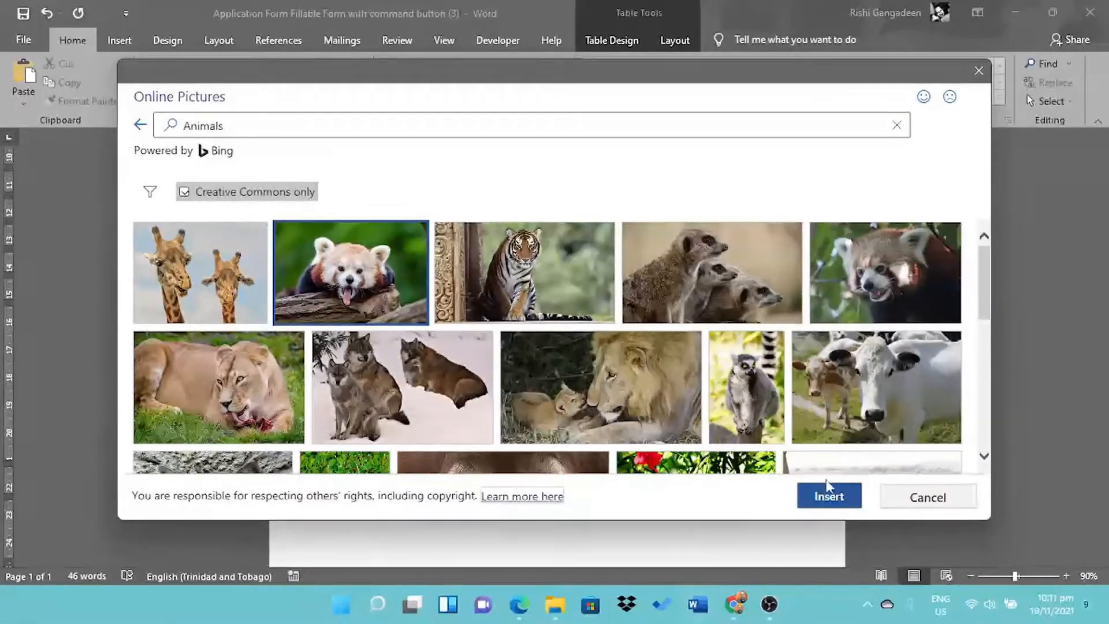
left_click_drag(986, 297, 1000, 449)
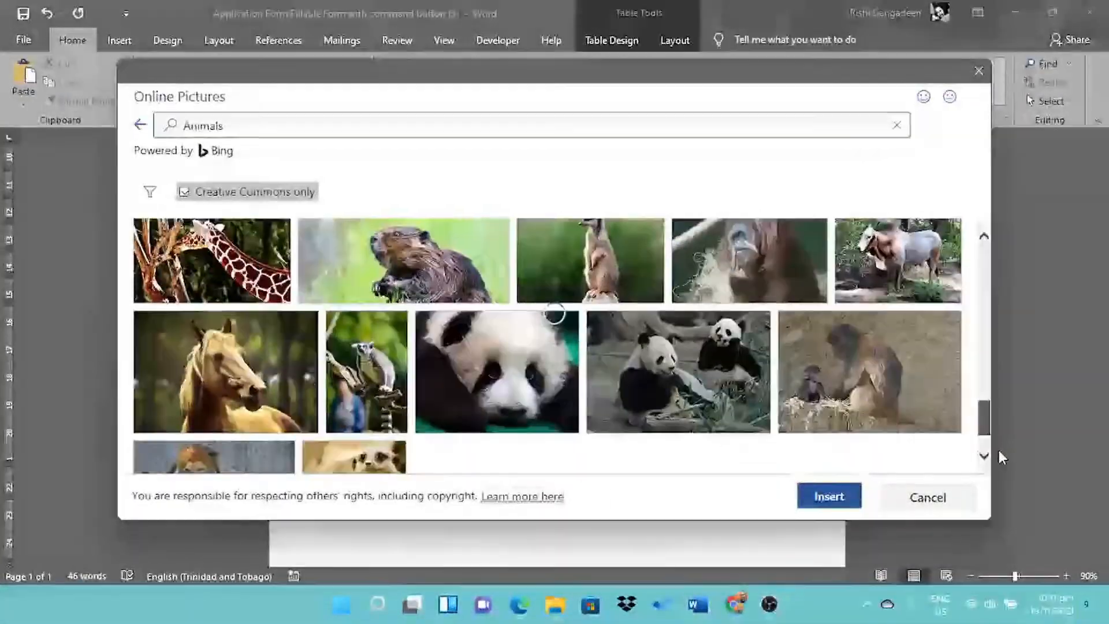
scroll(984, 237, "up", 10)
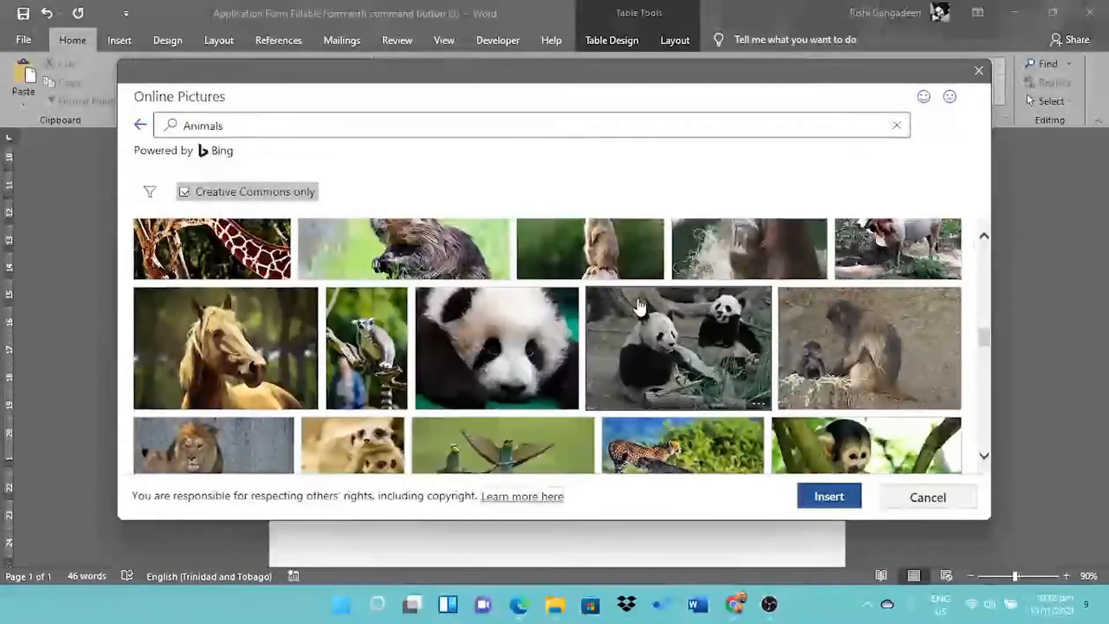
left_click(527, 446)
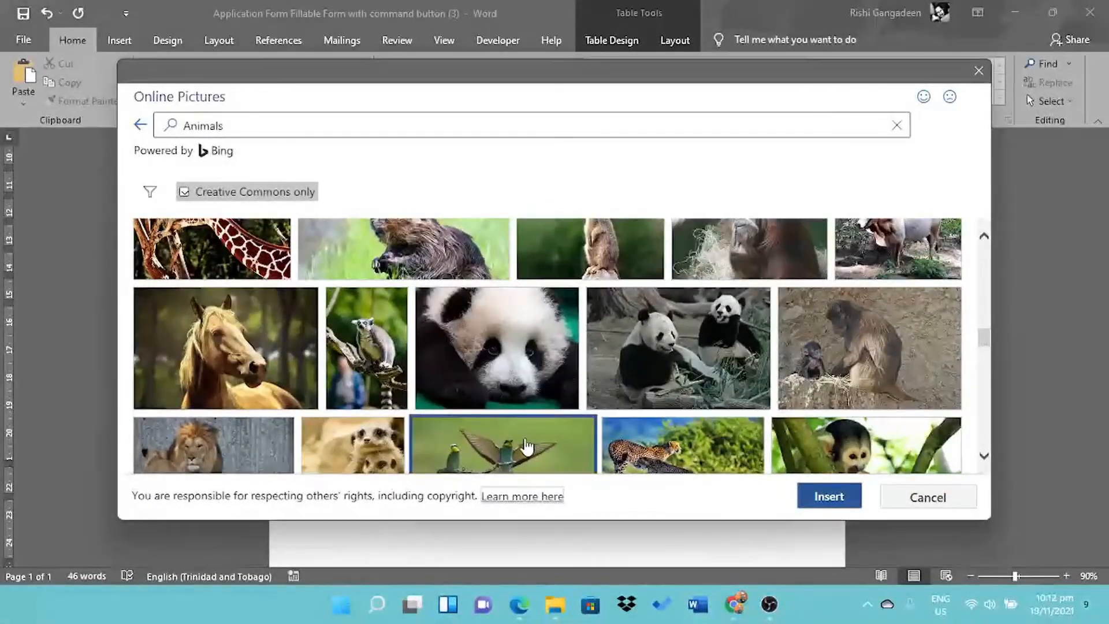
left_click(819, 495)
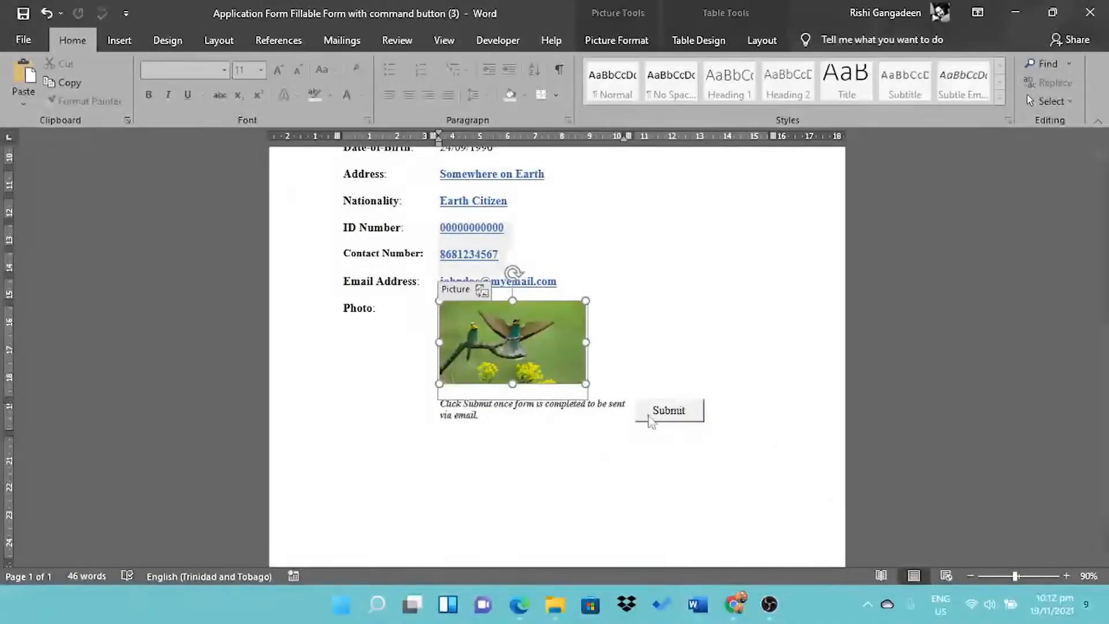
- Submit the completed form to generate the Application Form email and inspect its .docm attachment
left_click(669, 412)
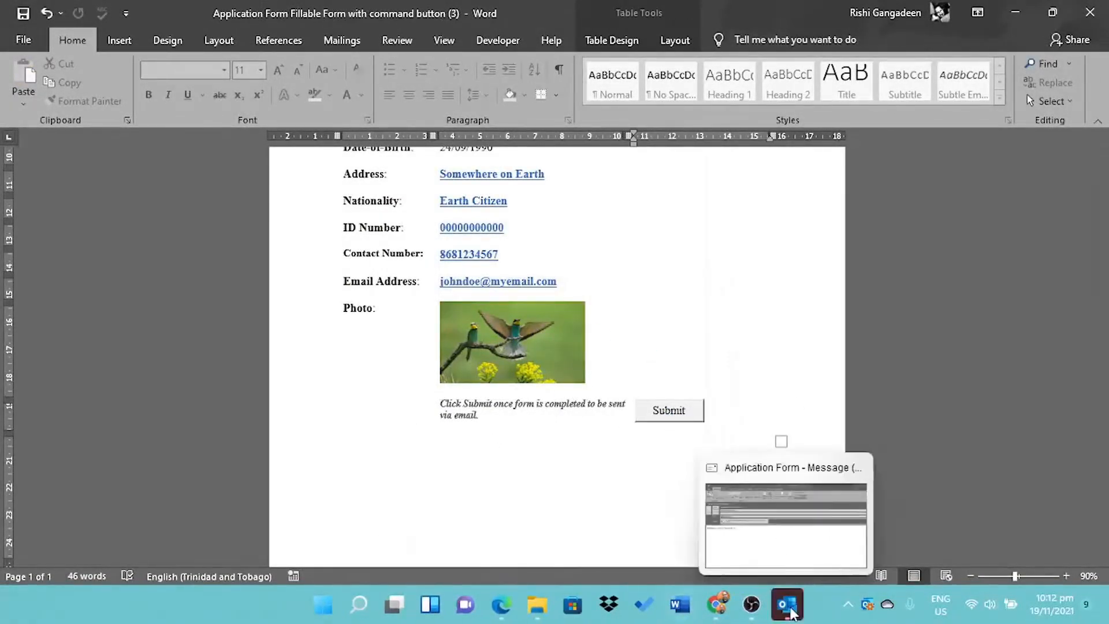
left_click(791, 612)
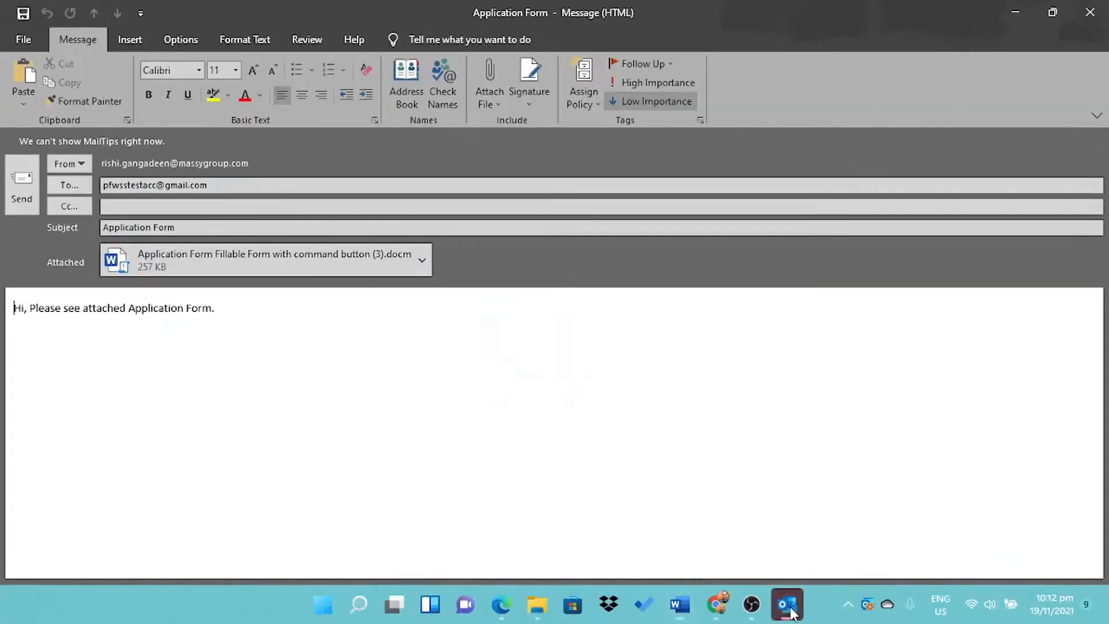
left_click(423, 262)
left_click(483, 294)
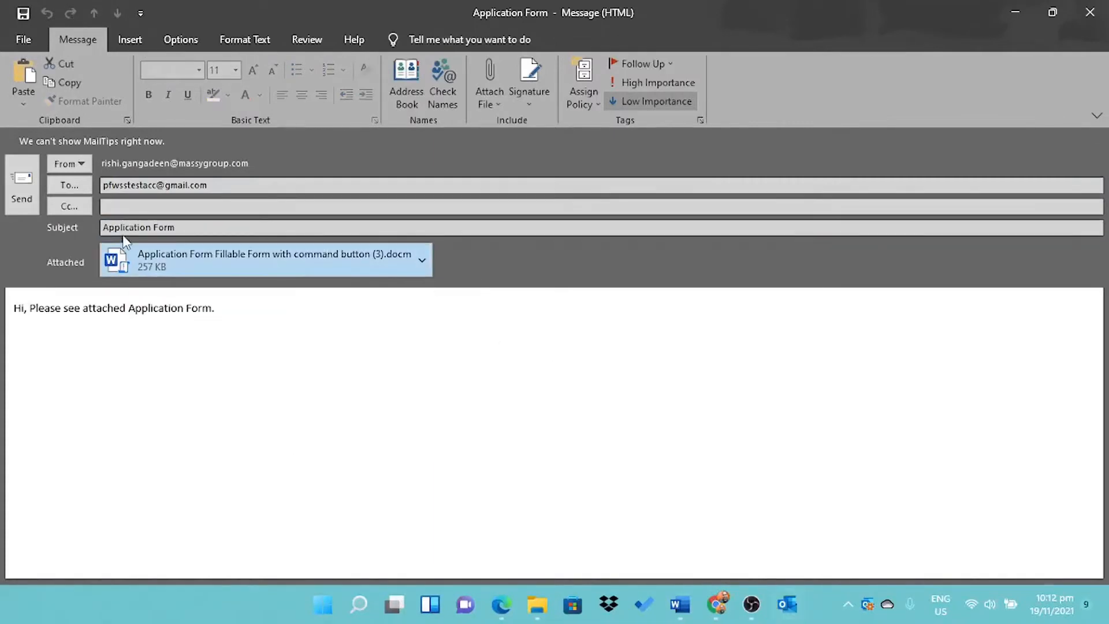
left_click(1008, 7)
- Test the website's Contact Us, Bird Care and Home links in Edge
scroll(590, 280, "up", 6)
left_click(1015, 12)
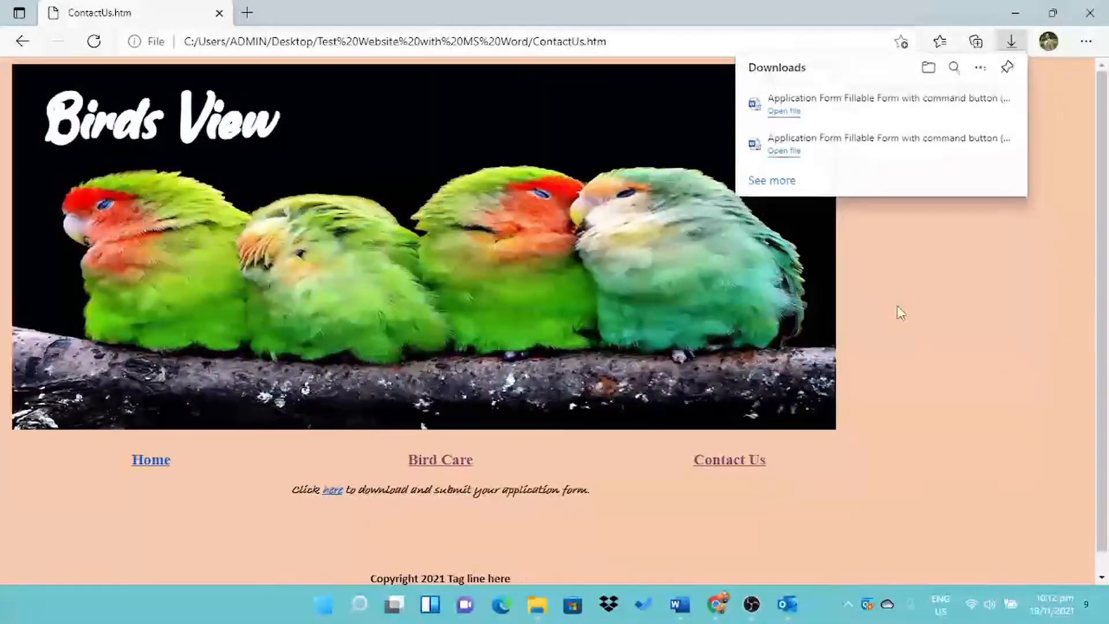
left_click(897, 307)
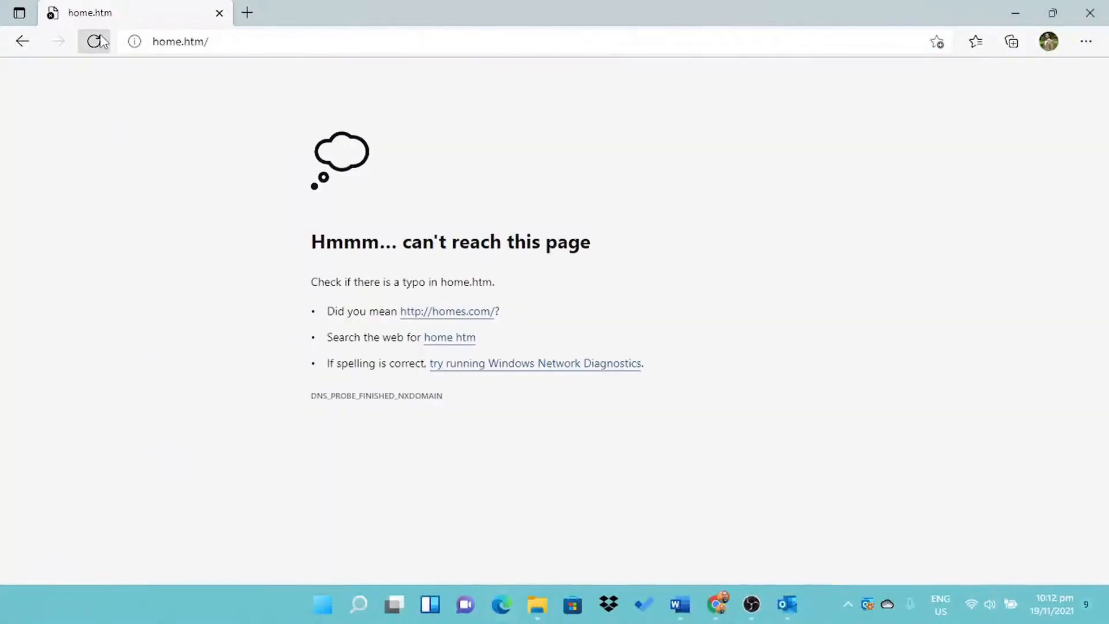
left_click(7, 41)
left_click(431, 460)
left_click(745, 462)
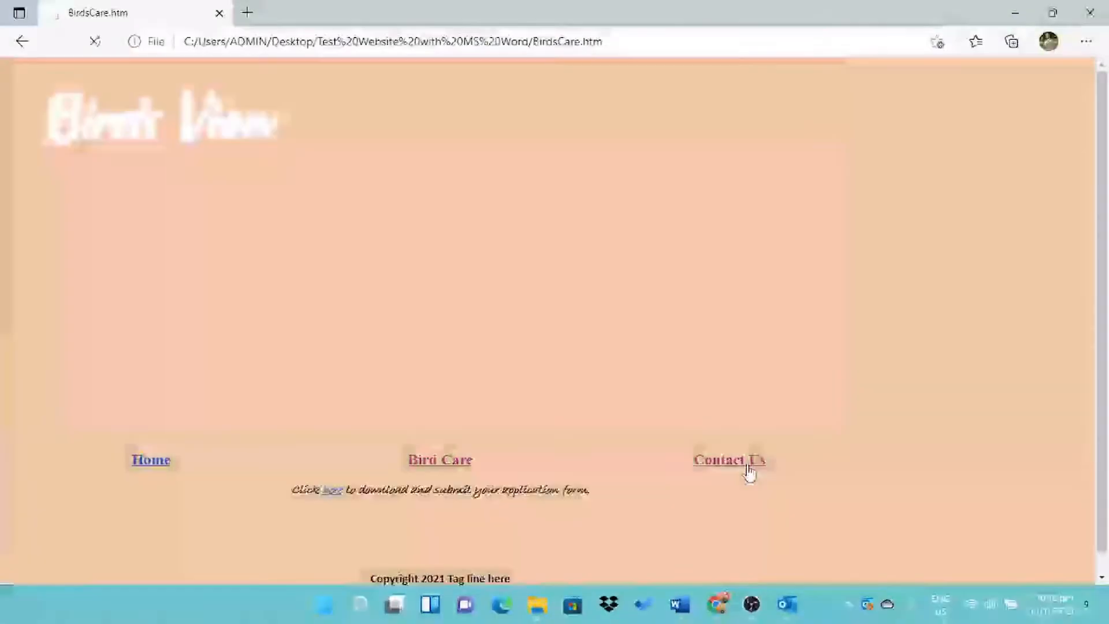
left_click(152, 462)
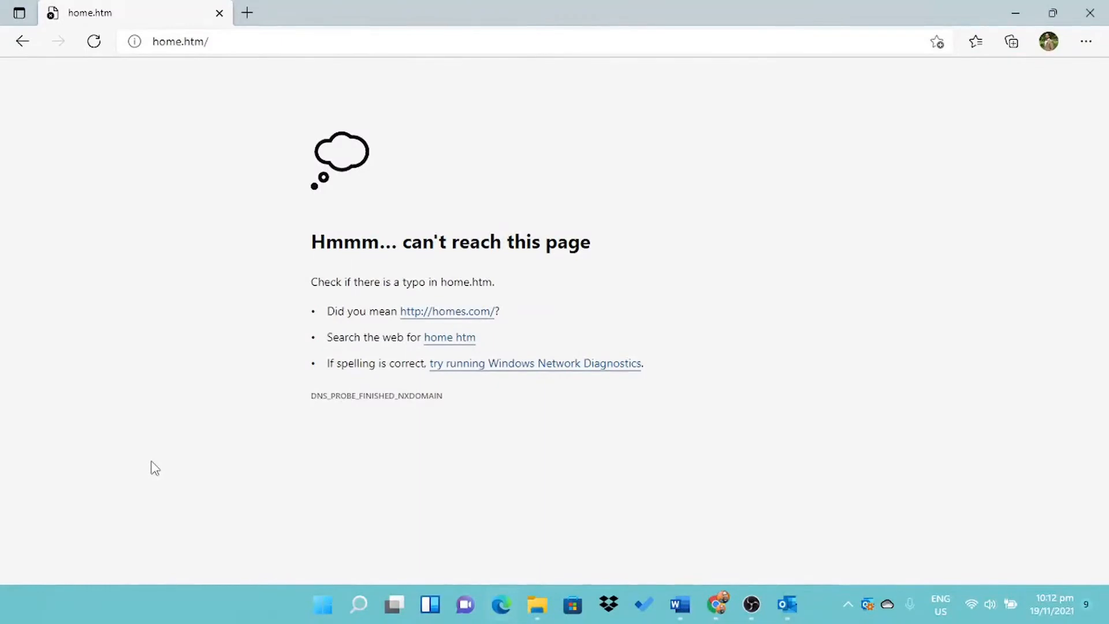
- Close the email message, answering its save prompt, and close the browser's error page
mouse_move(786, 604)
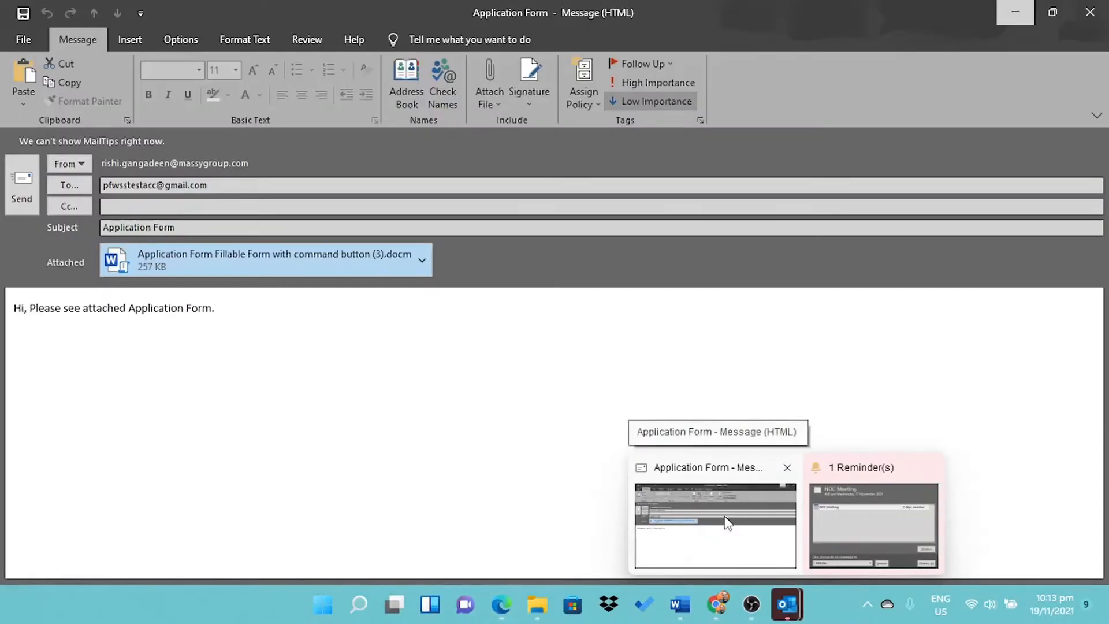
left_click(726, 523)
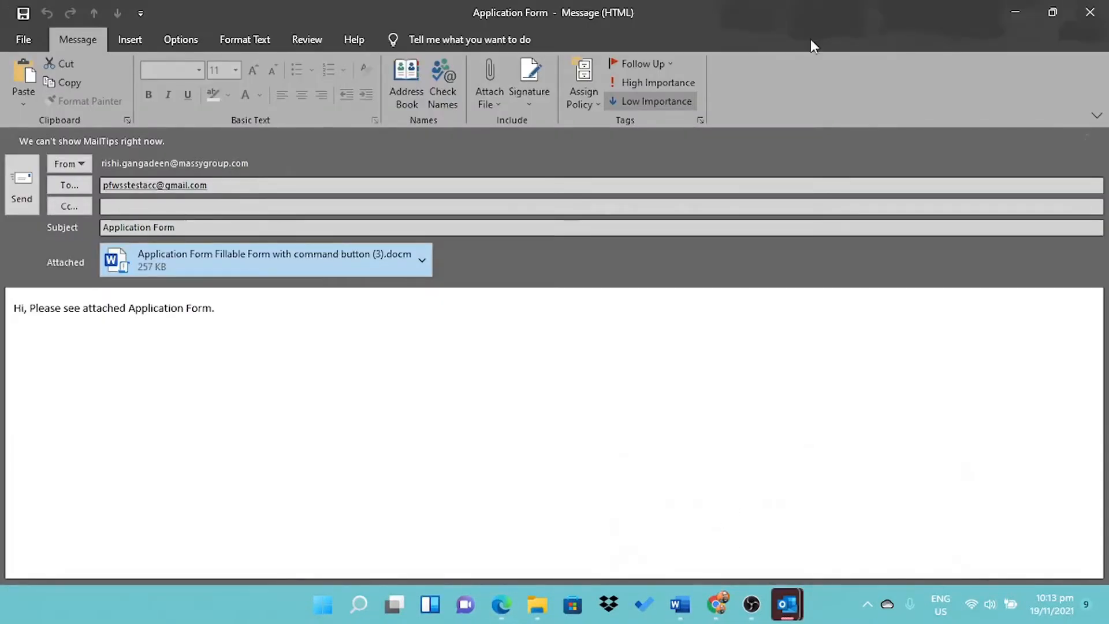
left_click(1087, 14)
left_click(562, 345)
left_click(1088, 13)
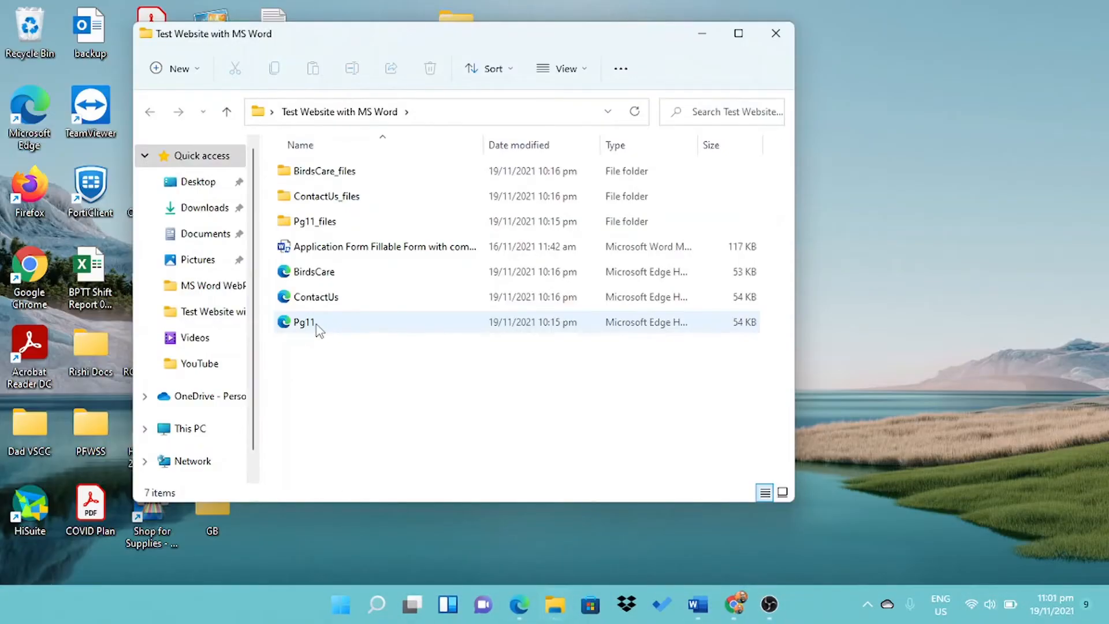
- Open Pg11.htm in Edge, visit Bird Care and Contact Us, then download and open the application form
left_click(315, 325)
double_click(316, 325)
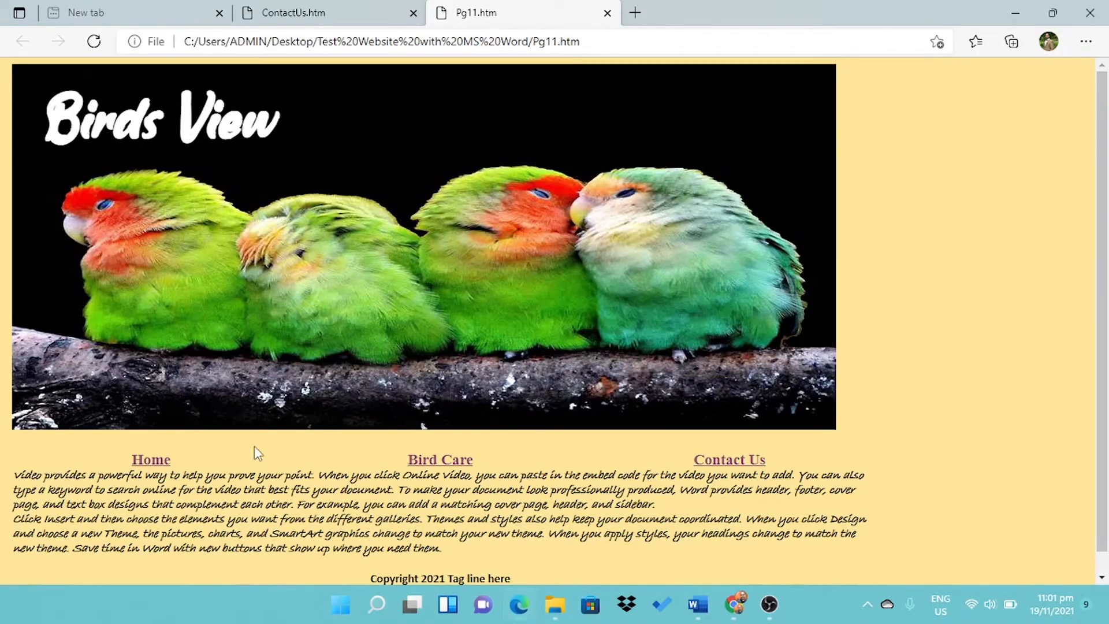
left_click(448, 471)
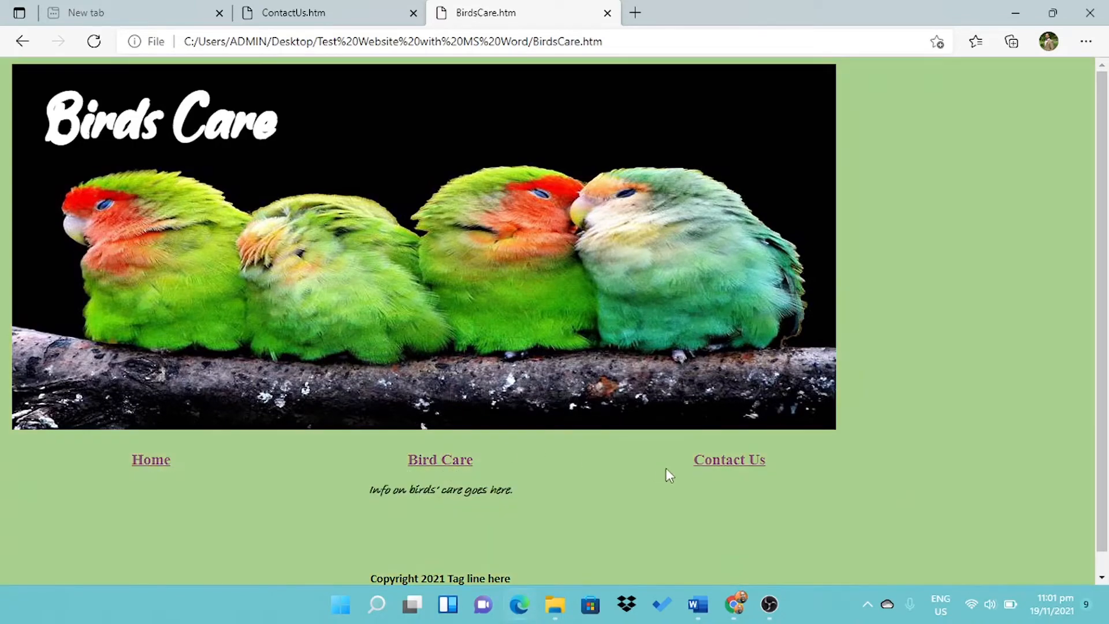
left_click(713, 470)
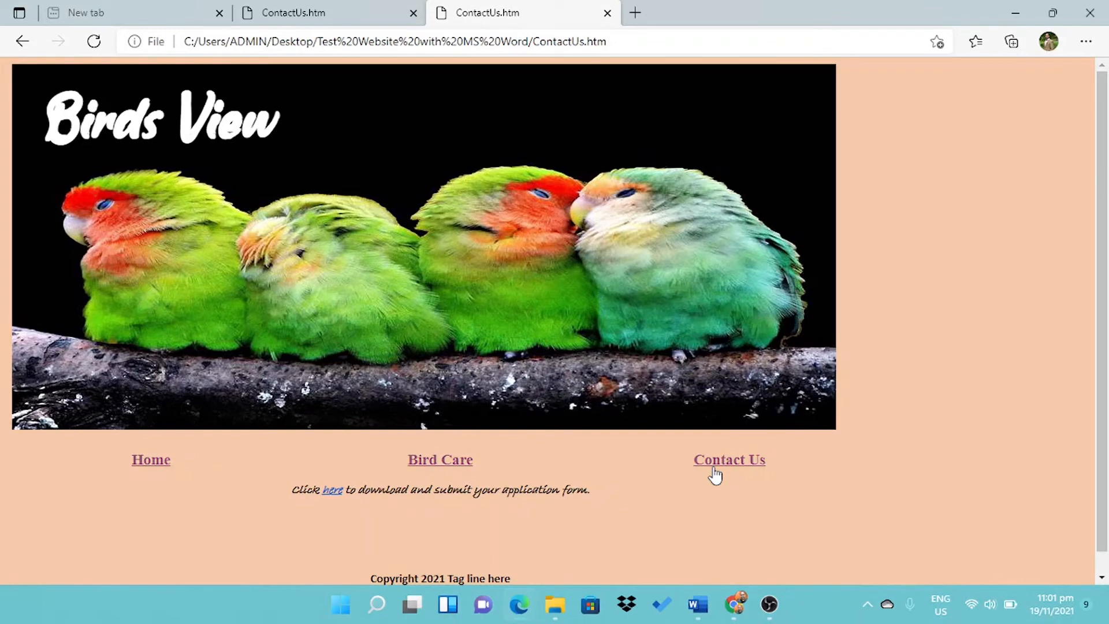
left_click(334, 491)
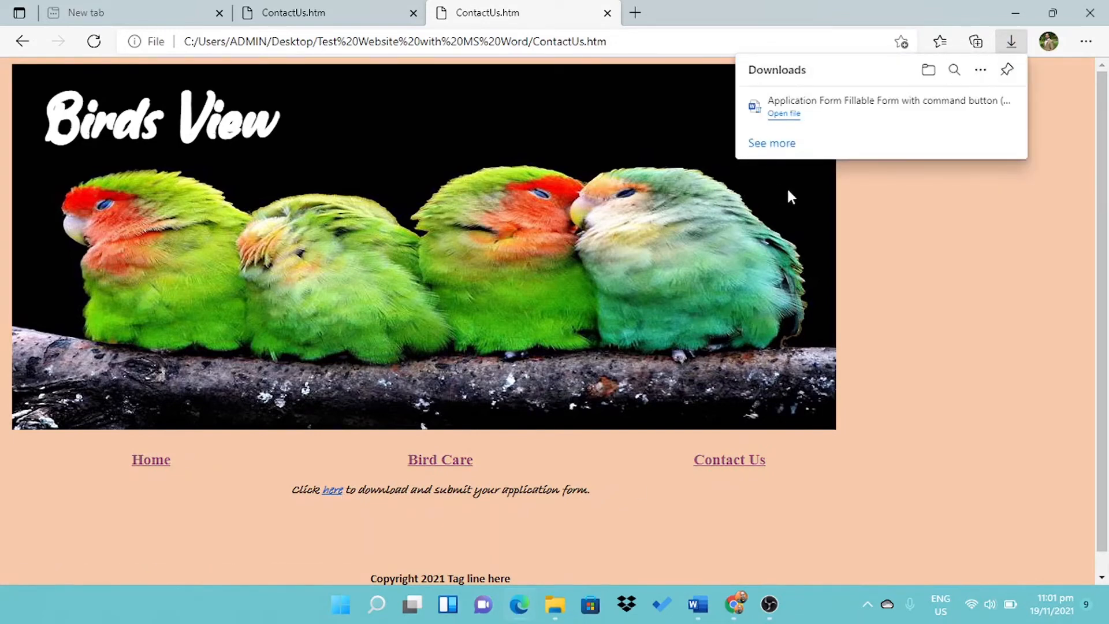
left_click(795, 115)
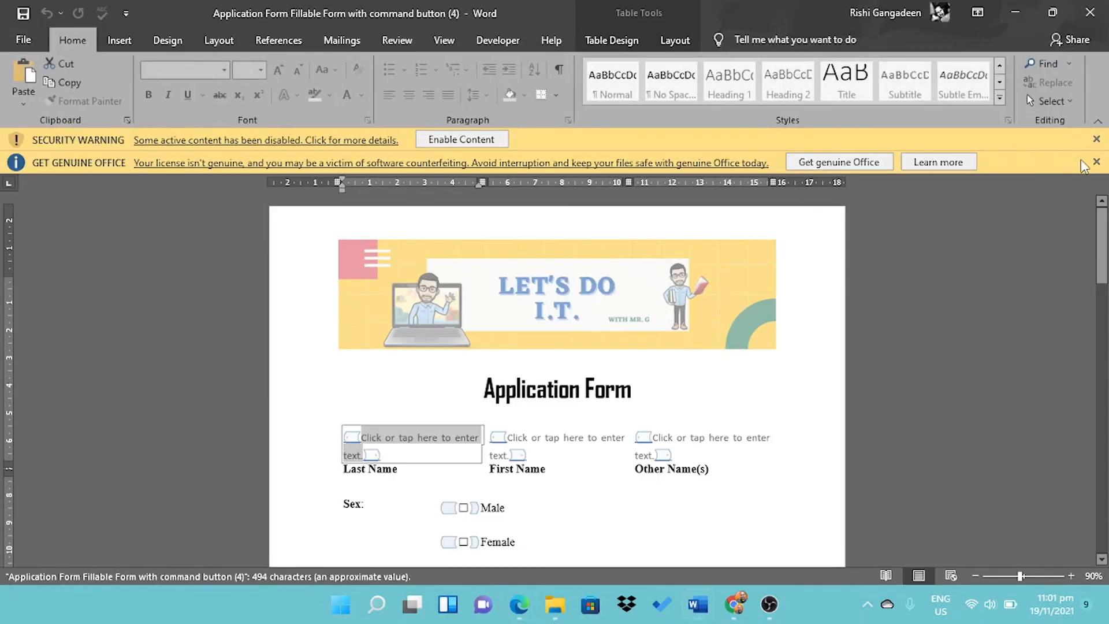
- Dismiss the Get Genuine Office notice and enable the form's active content
left_click(1097, 162)
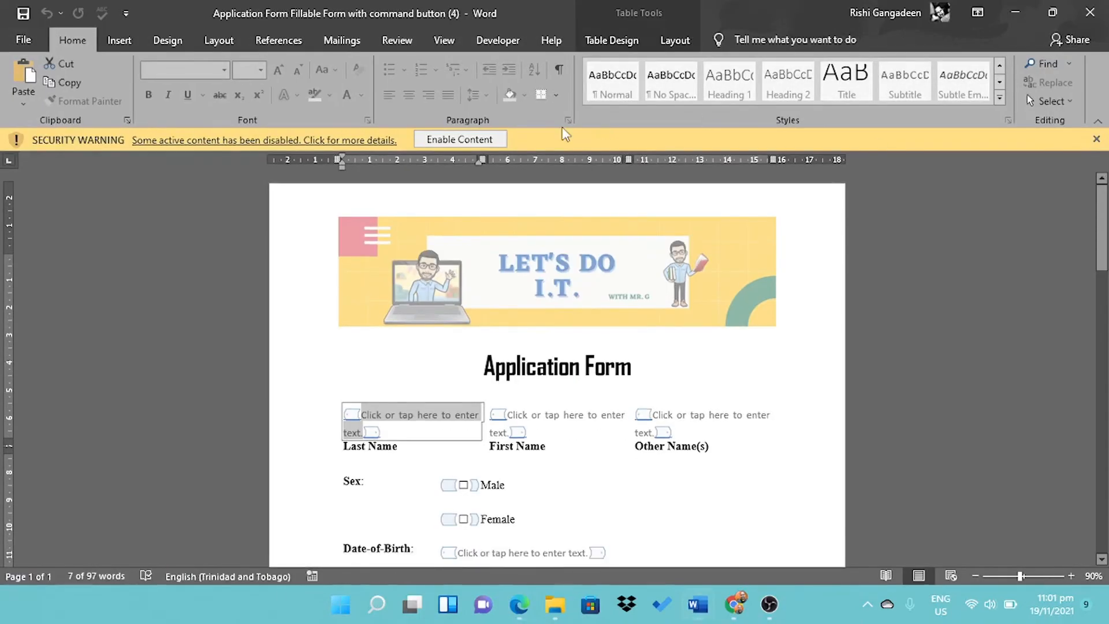
left_click(489, 142)
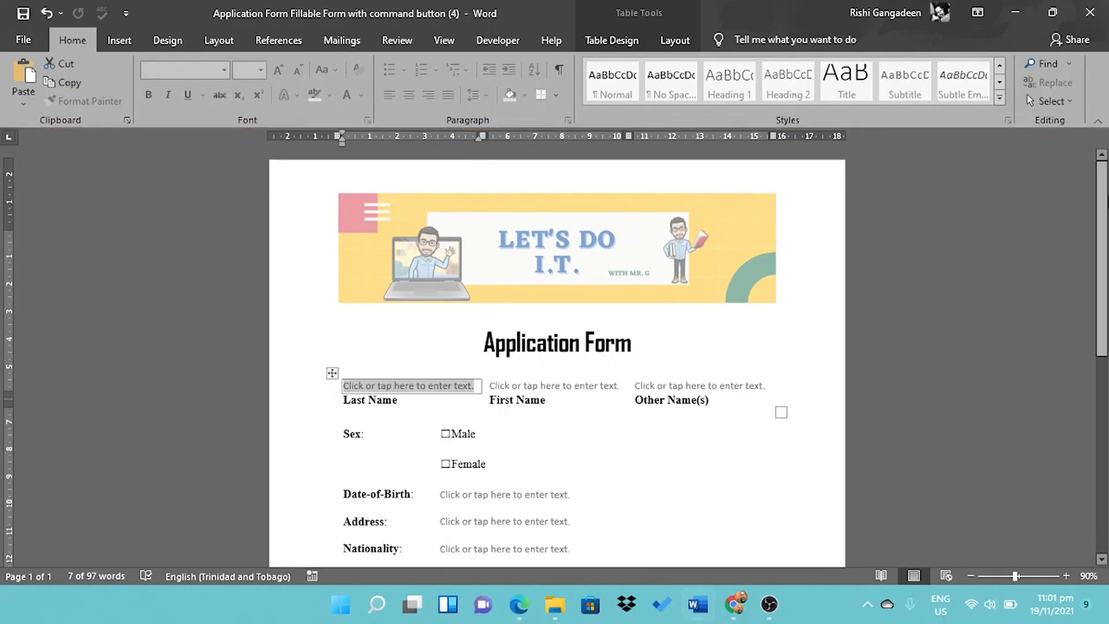